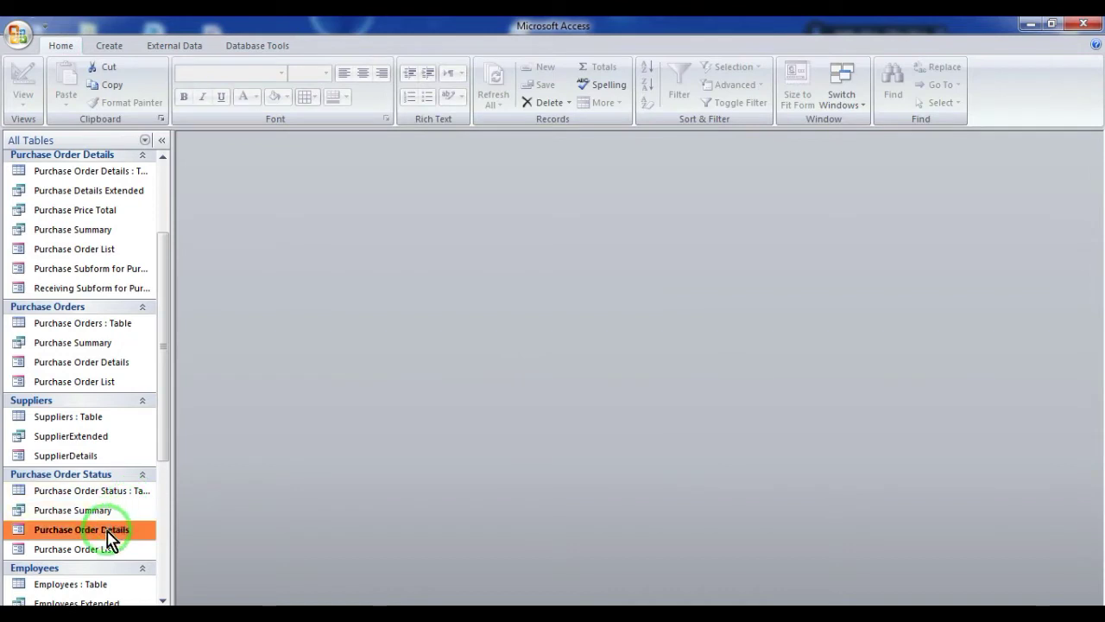
Step: Review the Purchase Order Details form, including its supplier choices and Approve Purchase command, and close it
double_click(106, 536)
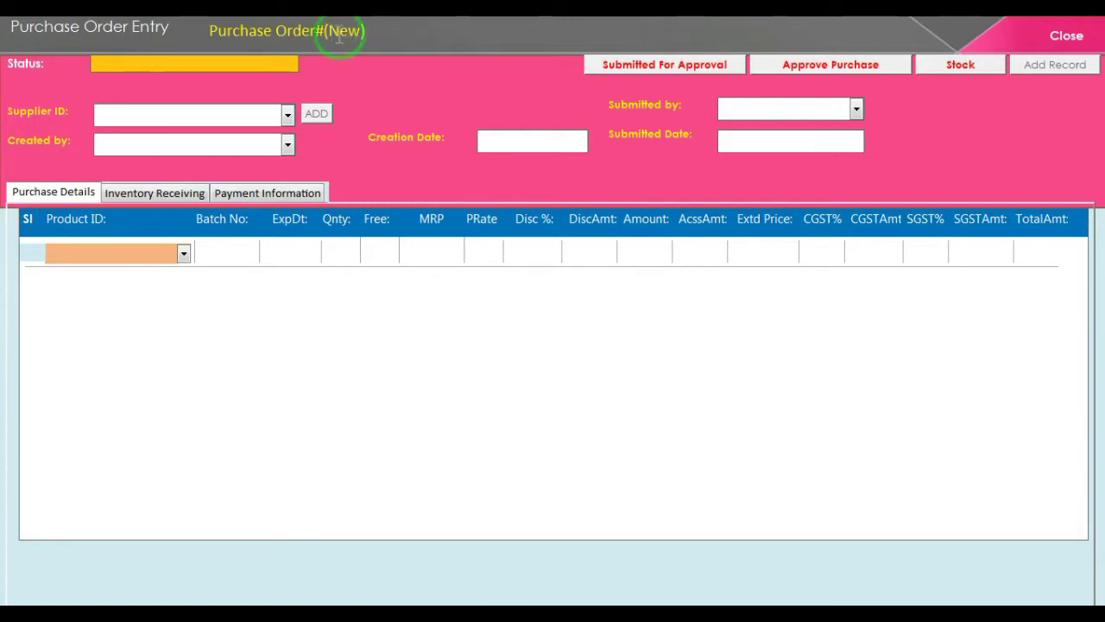
click(287, 115)
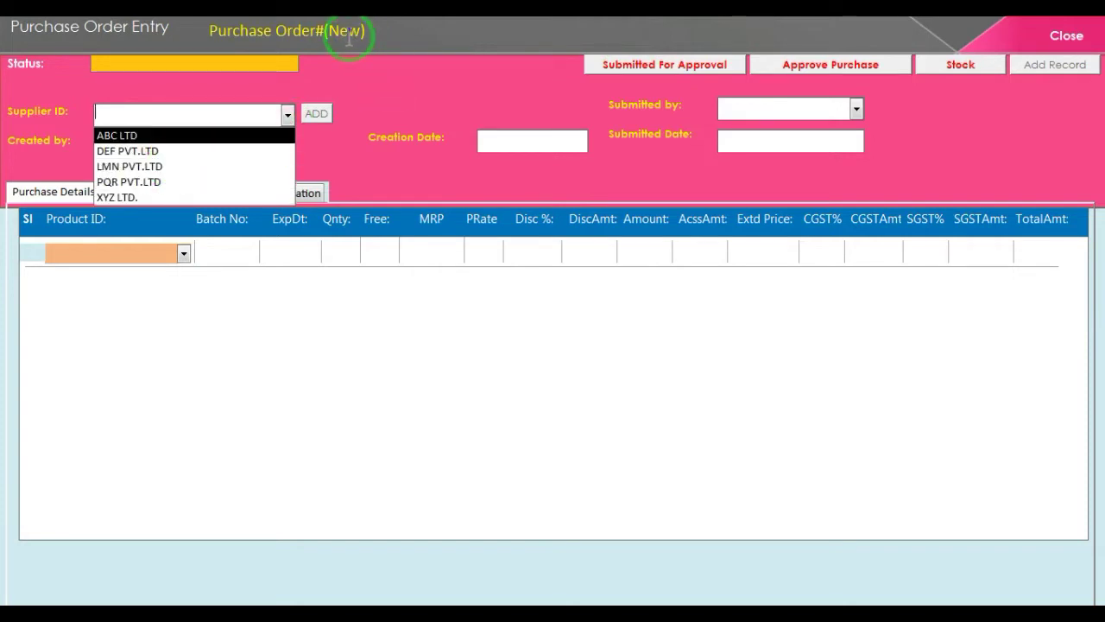
click(516, 114)
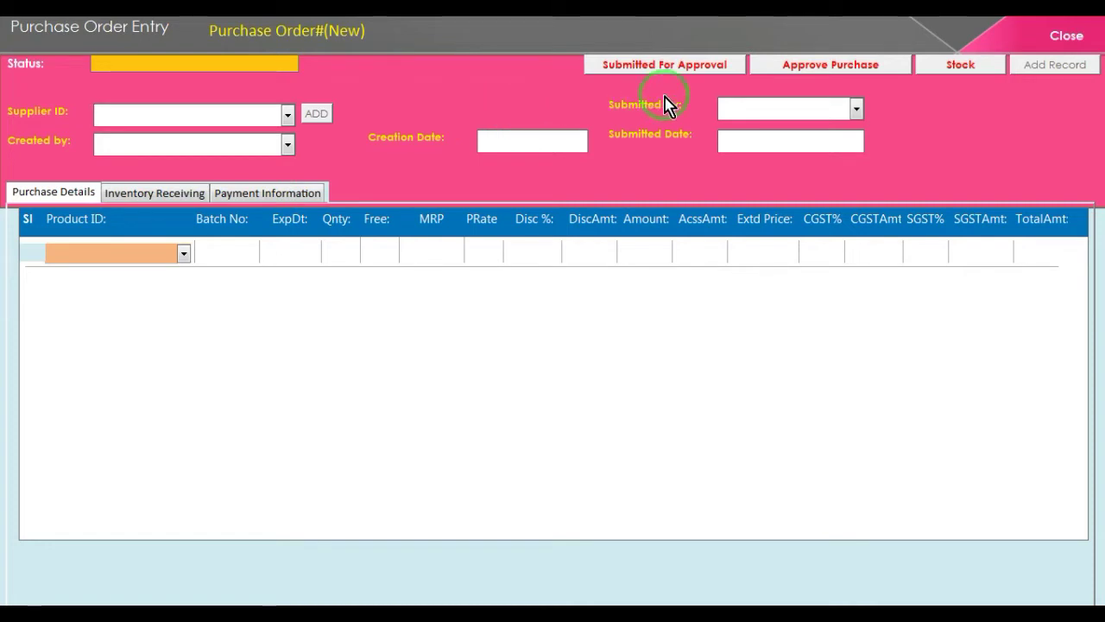
click(827, 67)
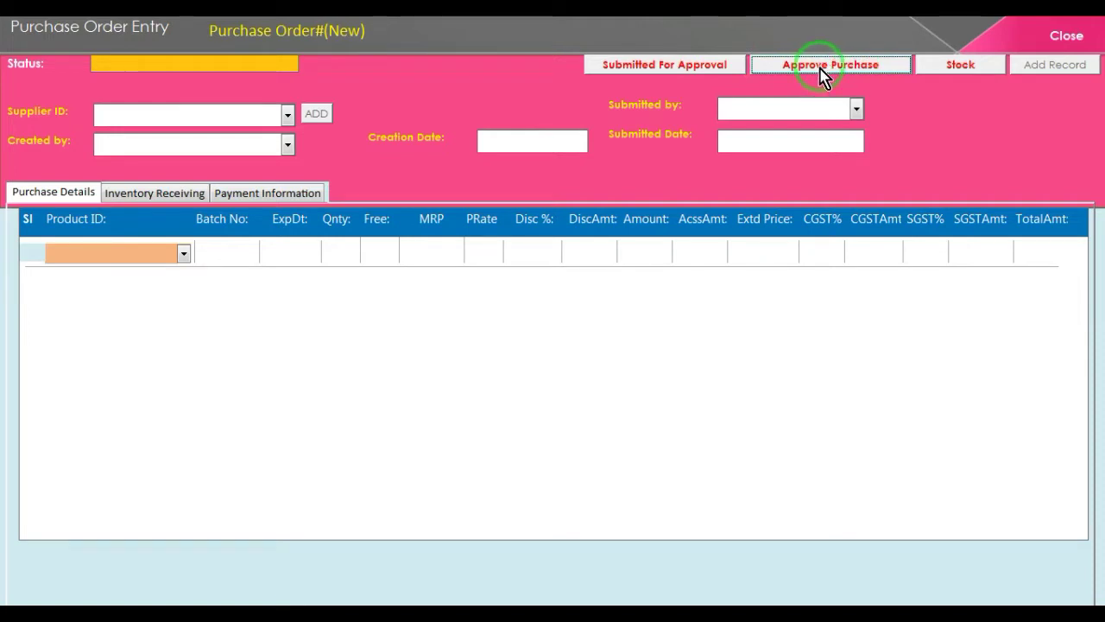
click(1073, 37)
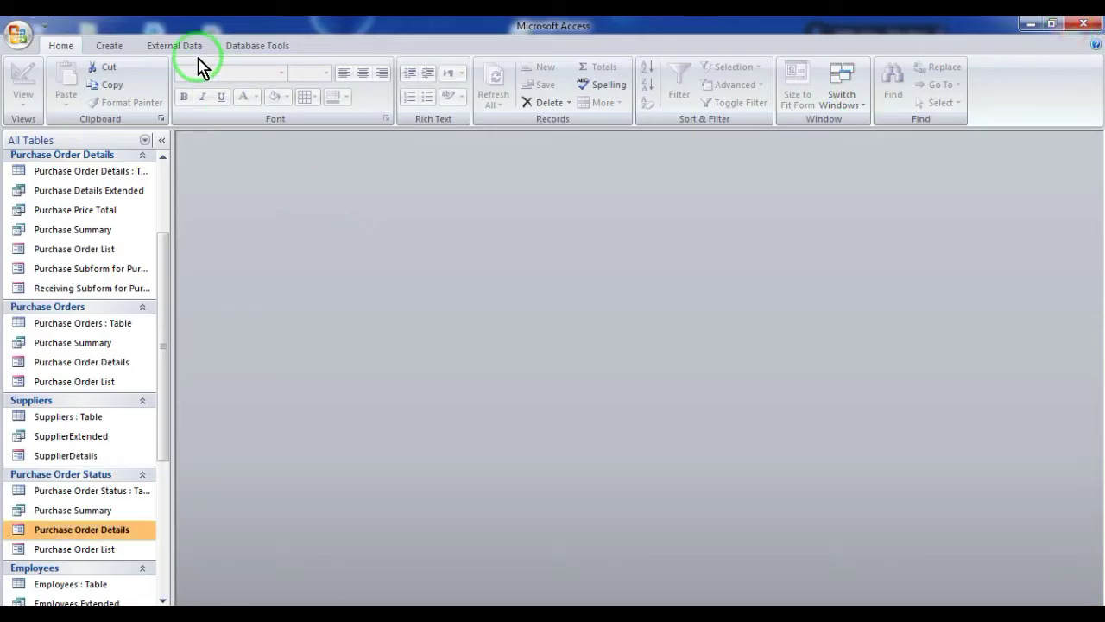
Step: Show the database's table relationships diagram
click(177, 46)
click(251, 47)
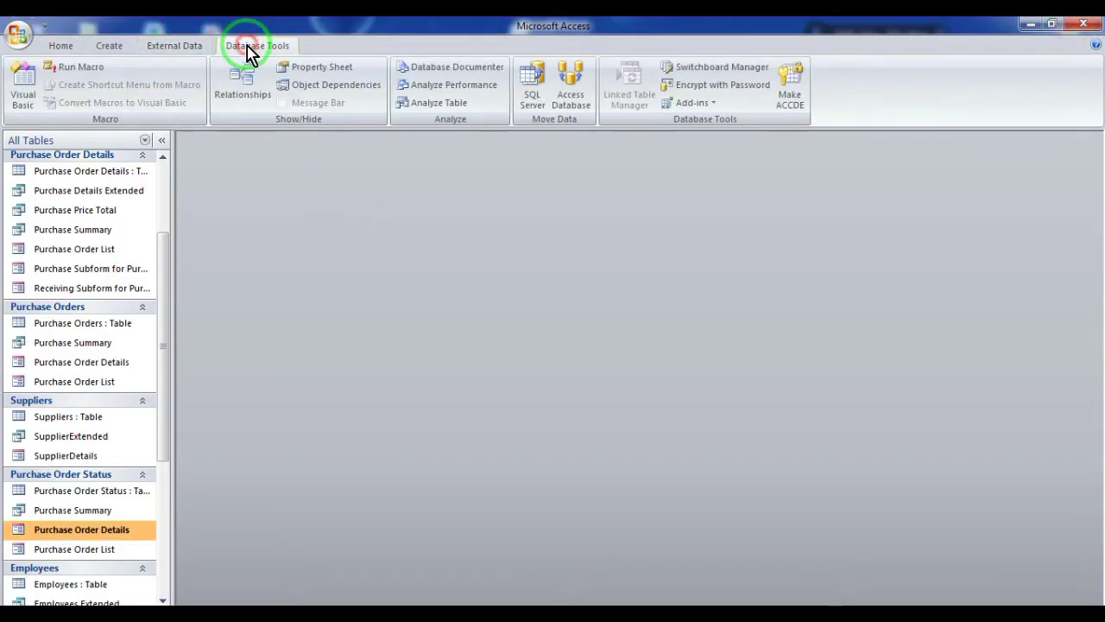
click(242, 77)
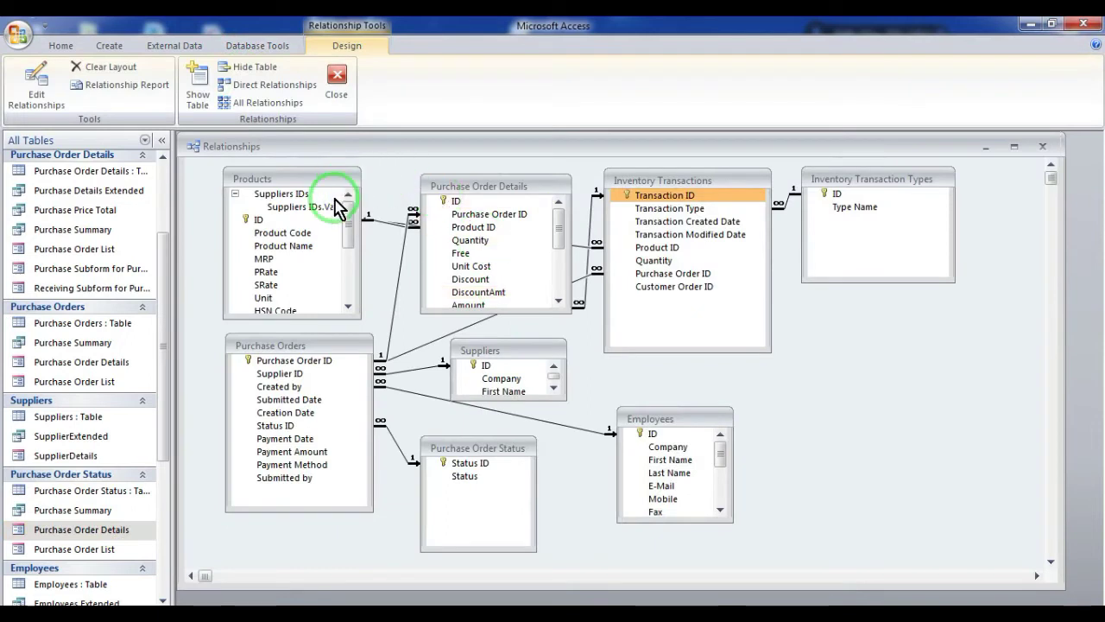
Step: Tidy the relationships diagram by moving Employees and Suppliers closer to Purchase Orders and shortening the Purchase Order Status box
click(649, 425)
drag(649, 425, 602, 424)
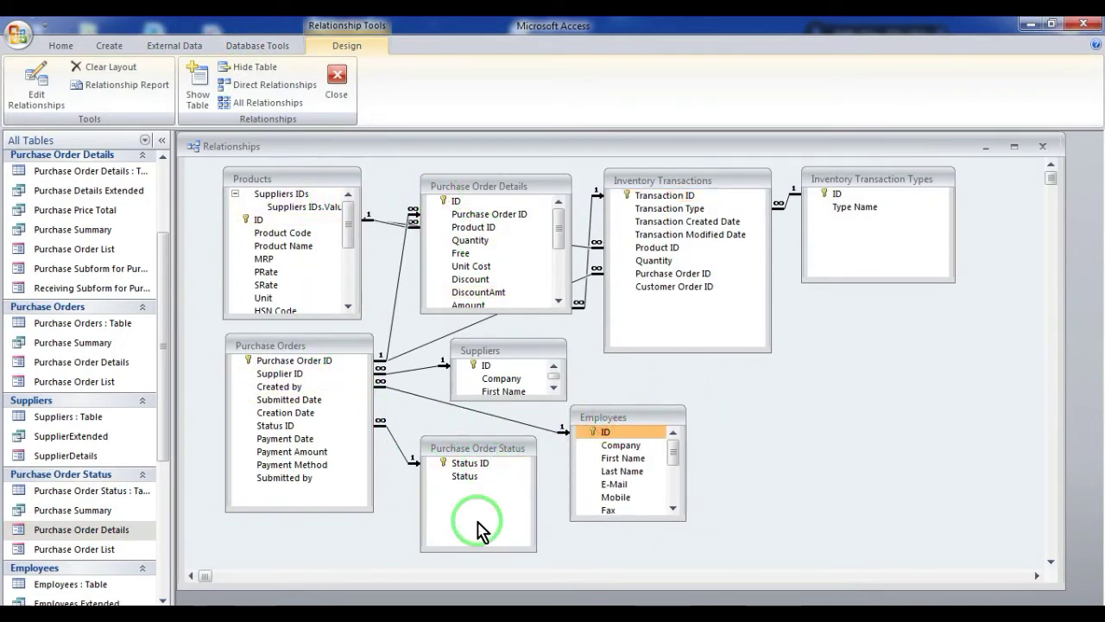
drag(472, 551, 476, 488)
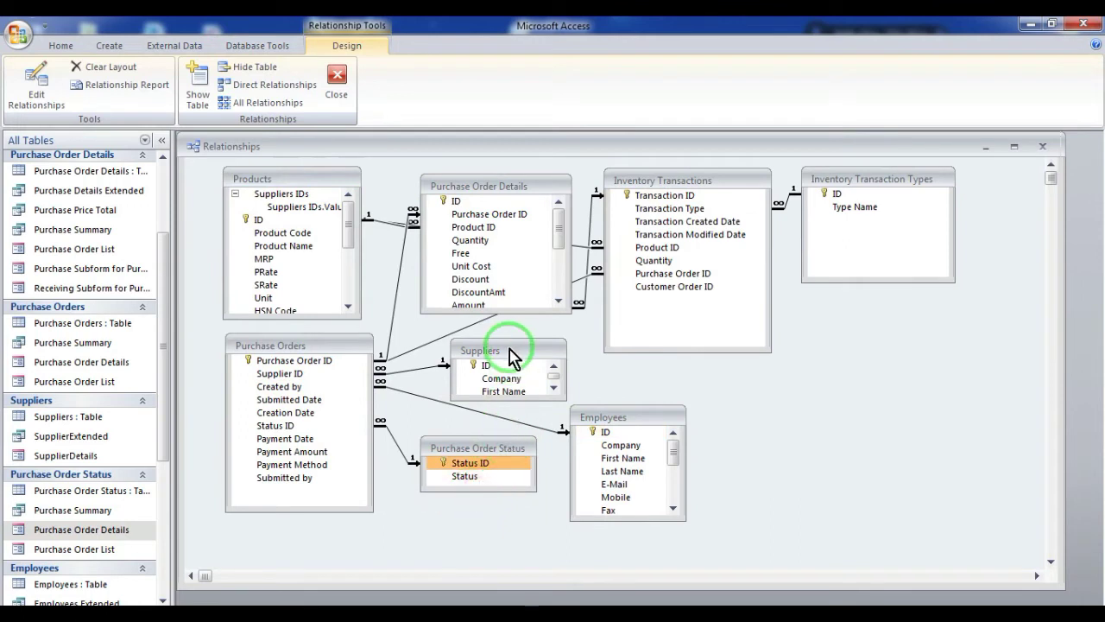
drag(507, 348, 490, 345)
click(615, 432)
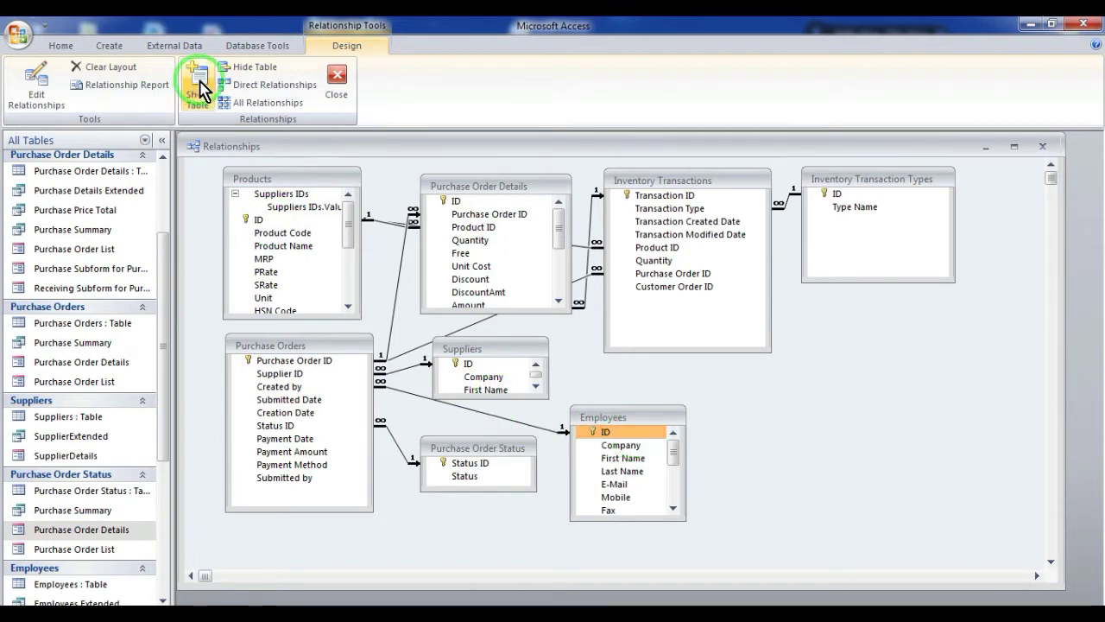
Step: Create a new table and save it as Privileges in Design view
click(109, 46)
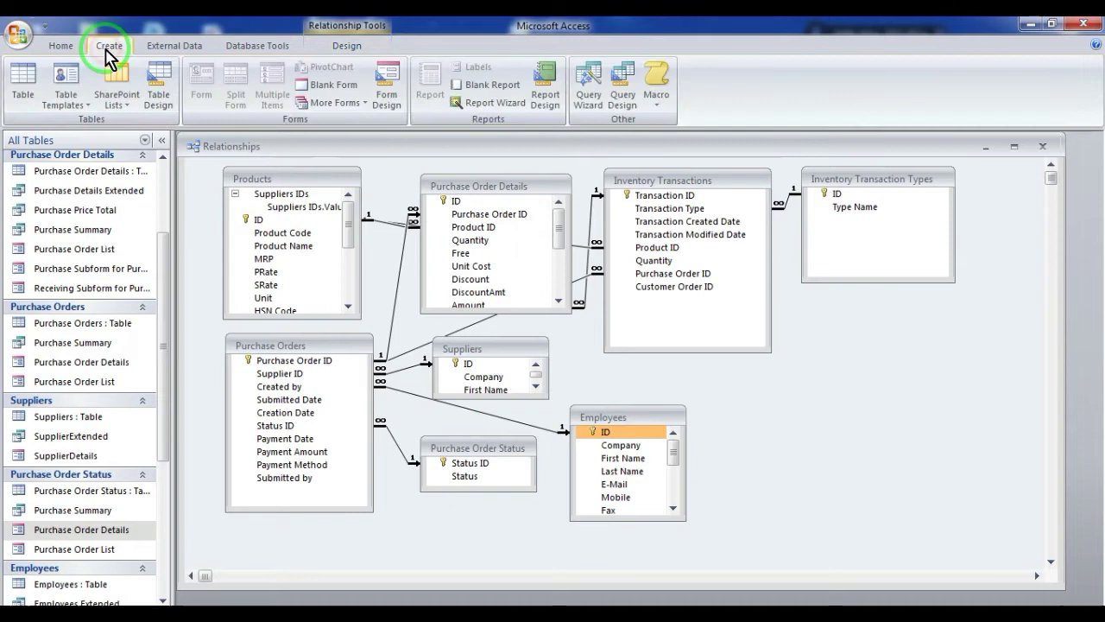
click(26, 79)
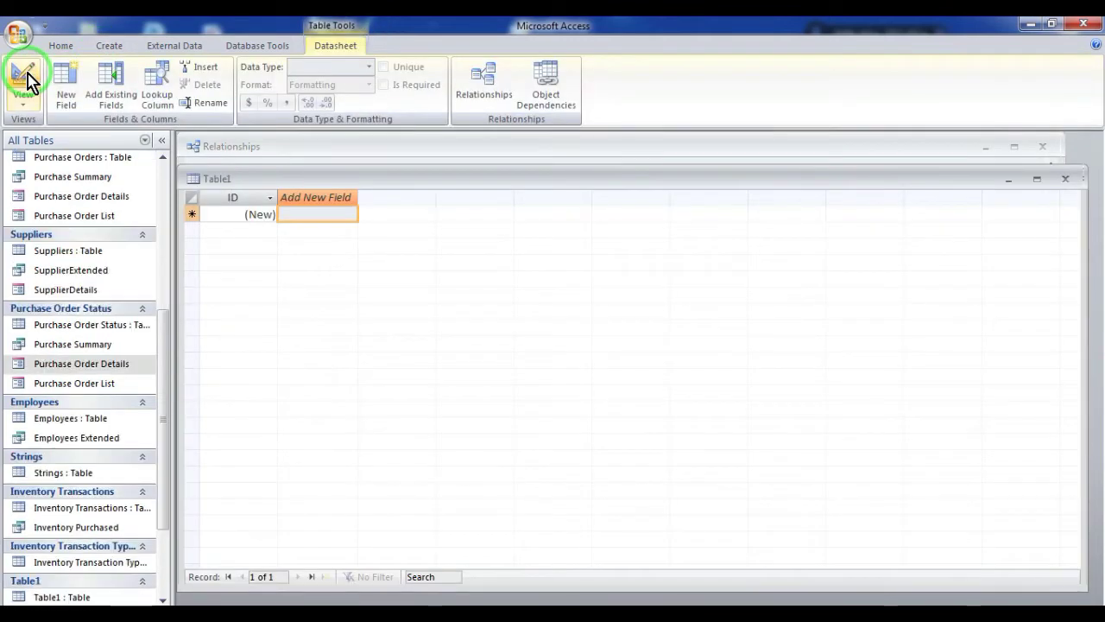
click(26, 80)
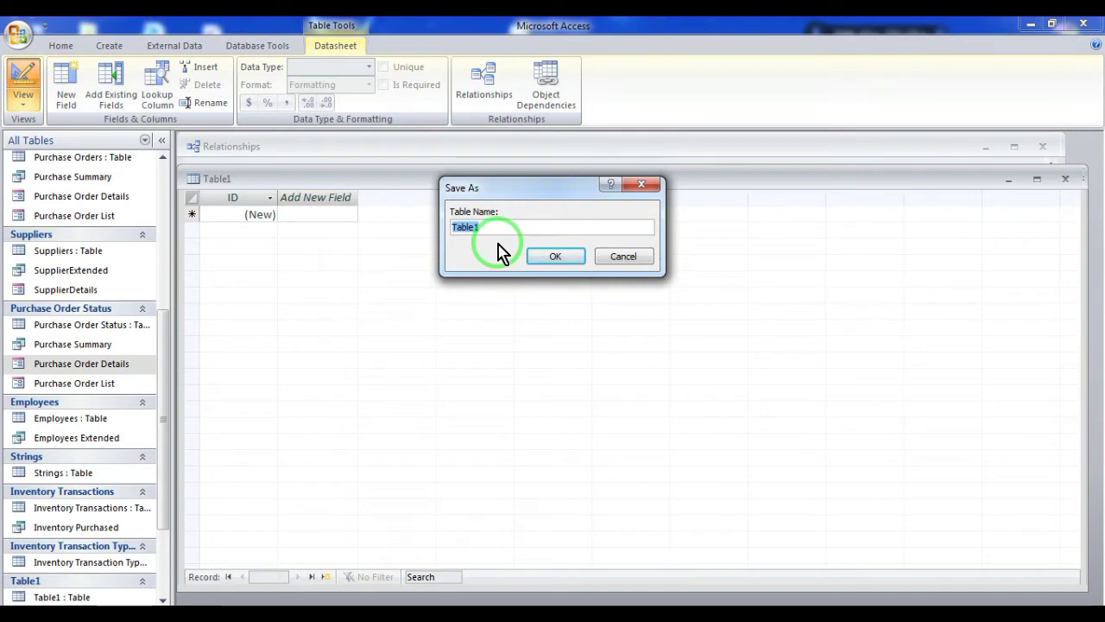
text(Privileges)
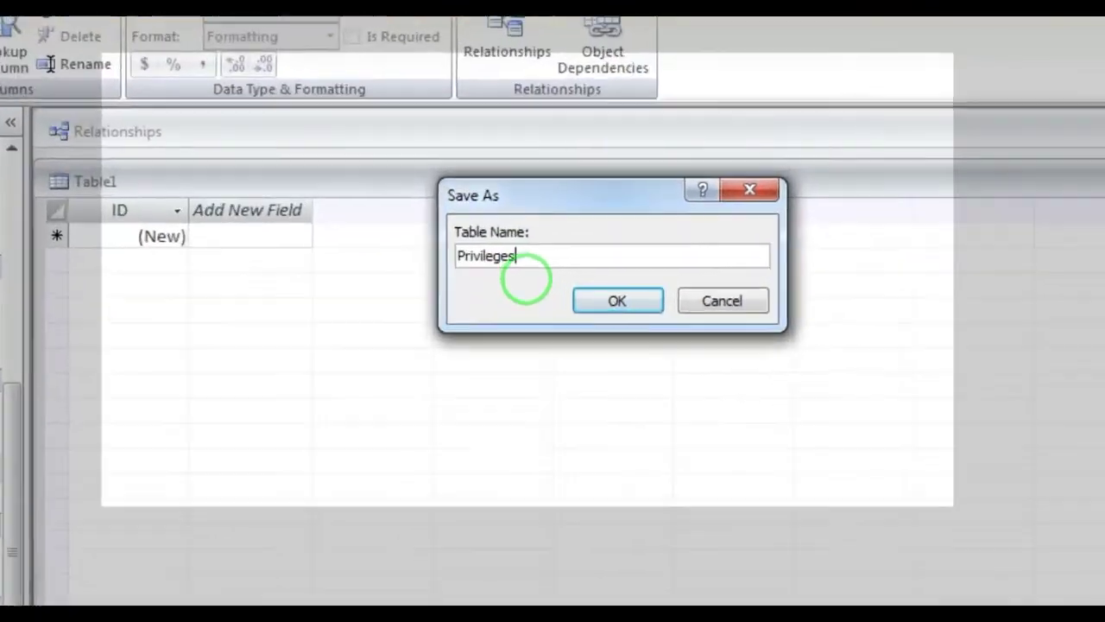
key(Return)
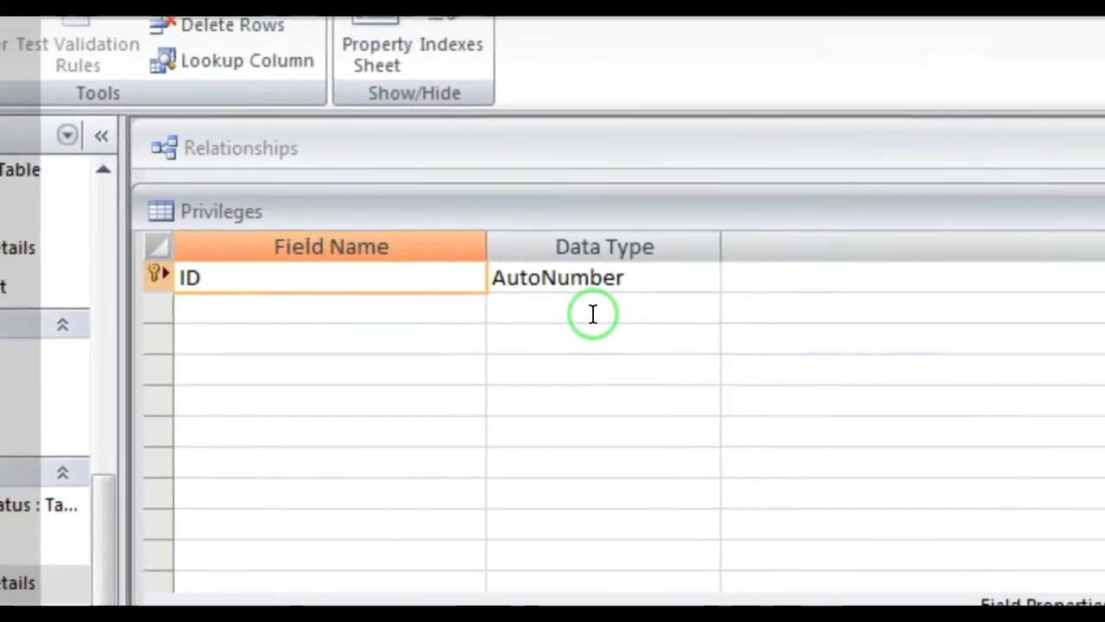
Step: Rename the Privileges table's primary key field to Privilege ID, keeping the AutoNumber data type
text(rivilege)
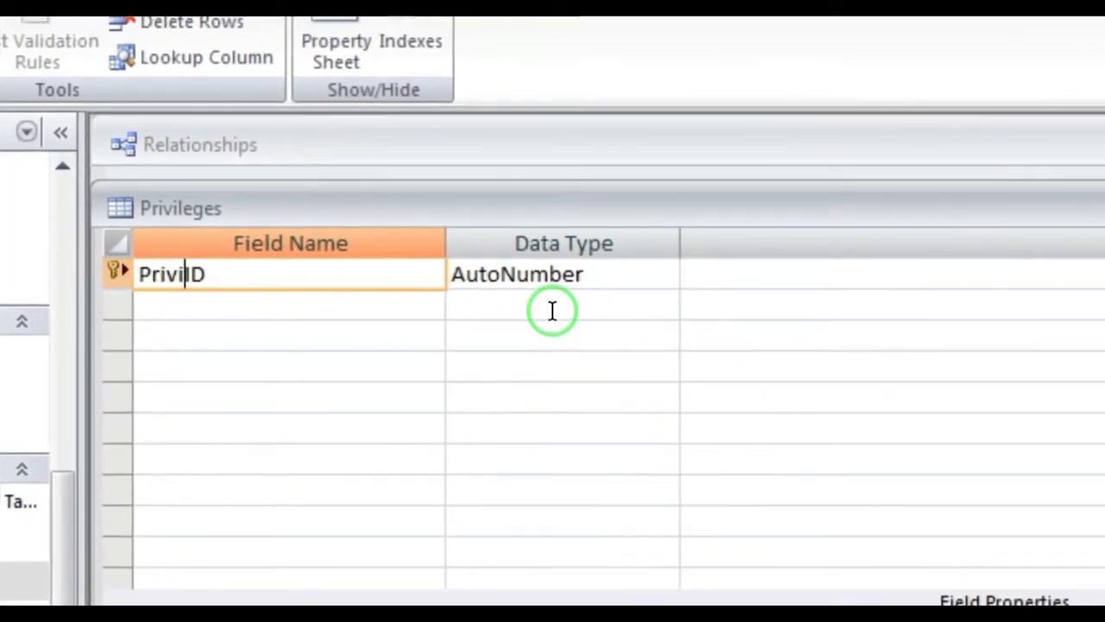
key(Tab)
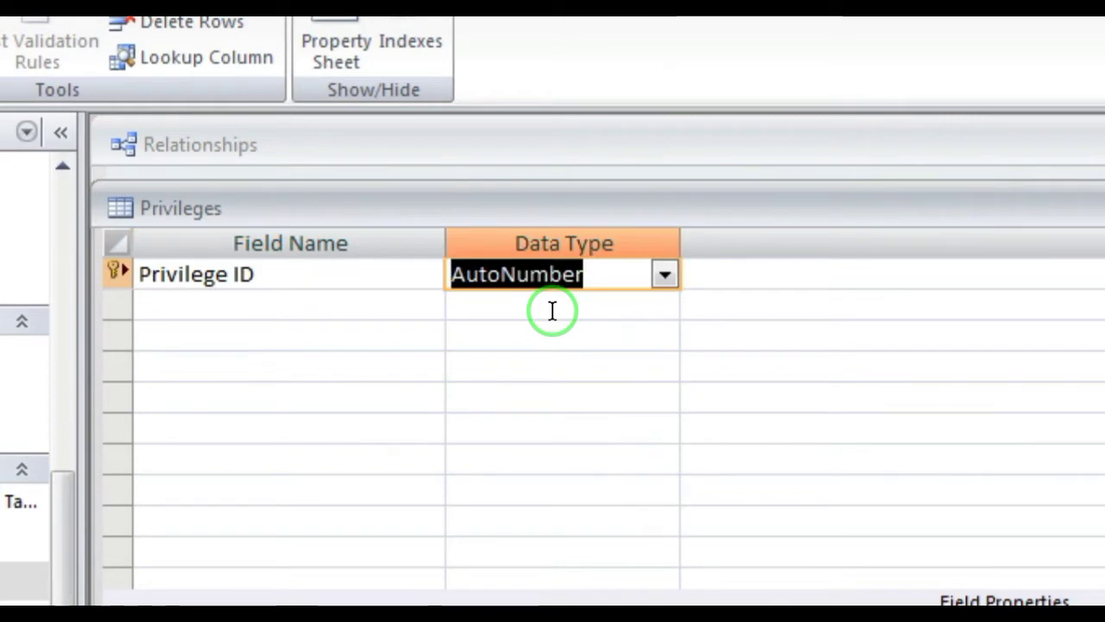
click(553, 311)
key(shift+Tab)
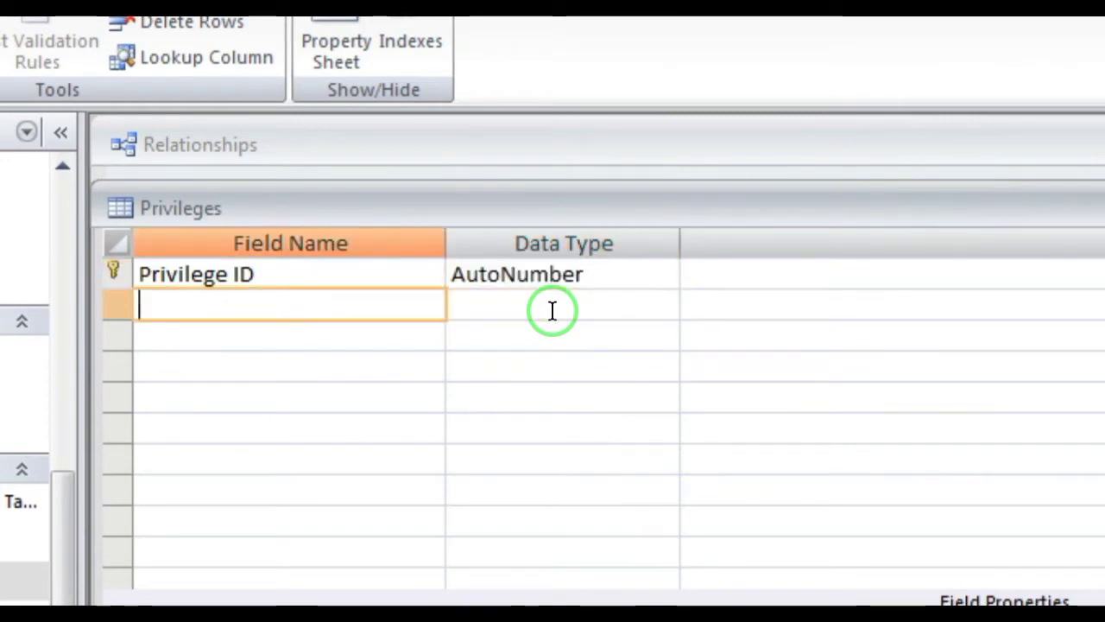
Step: Add a second field called Privilege Name with the Text data type to the Privileges table
text(Pr)
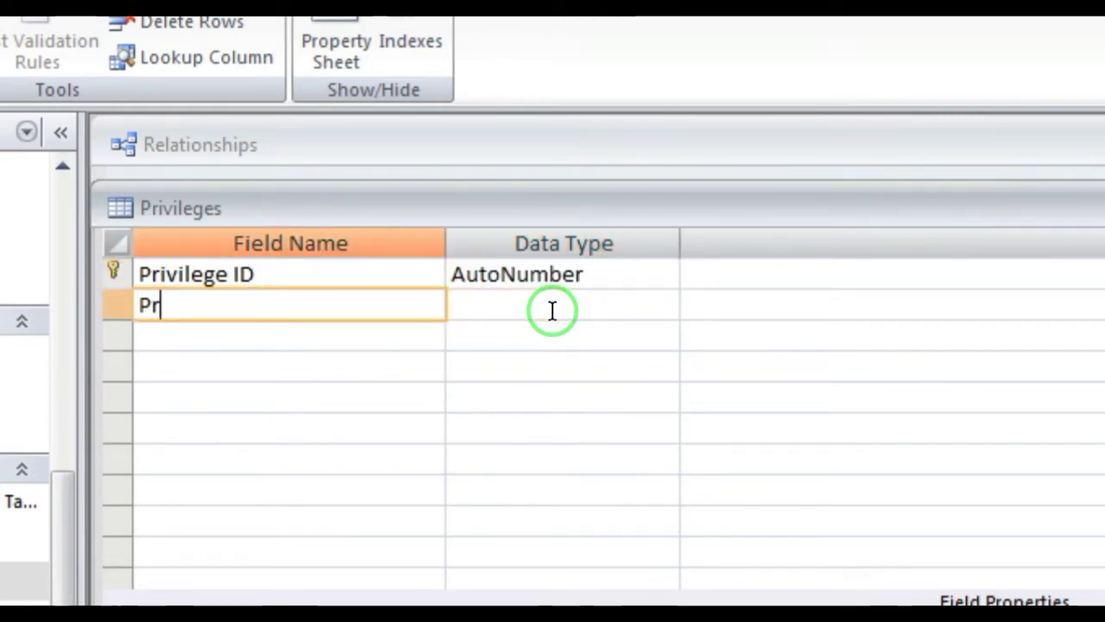
text(iv)
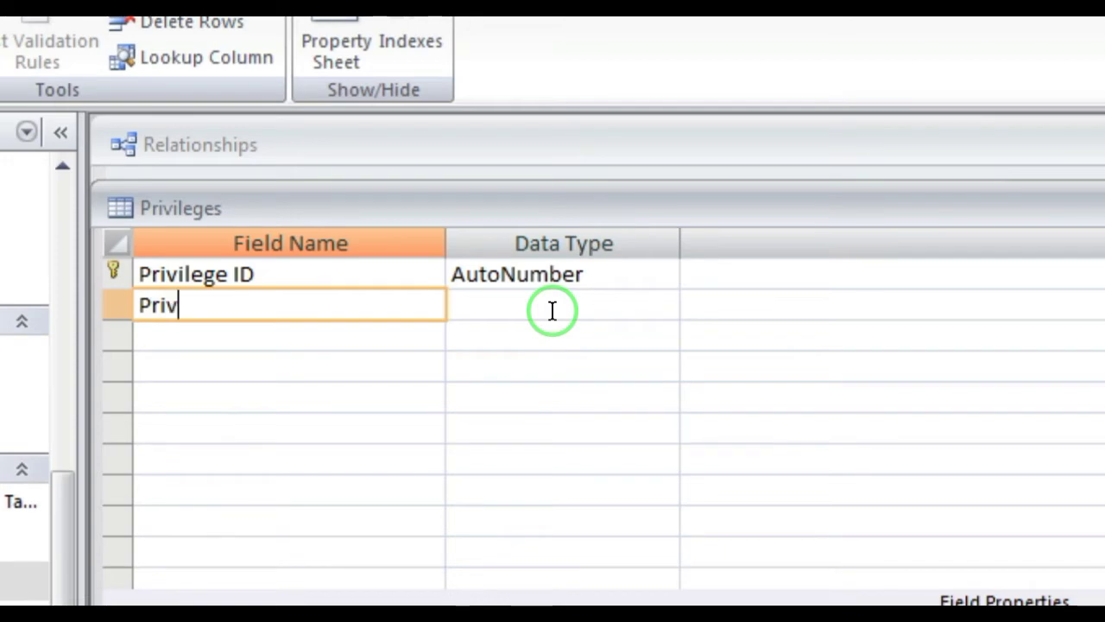
text(ileg)
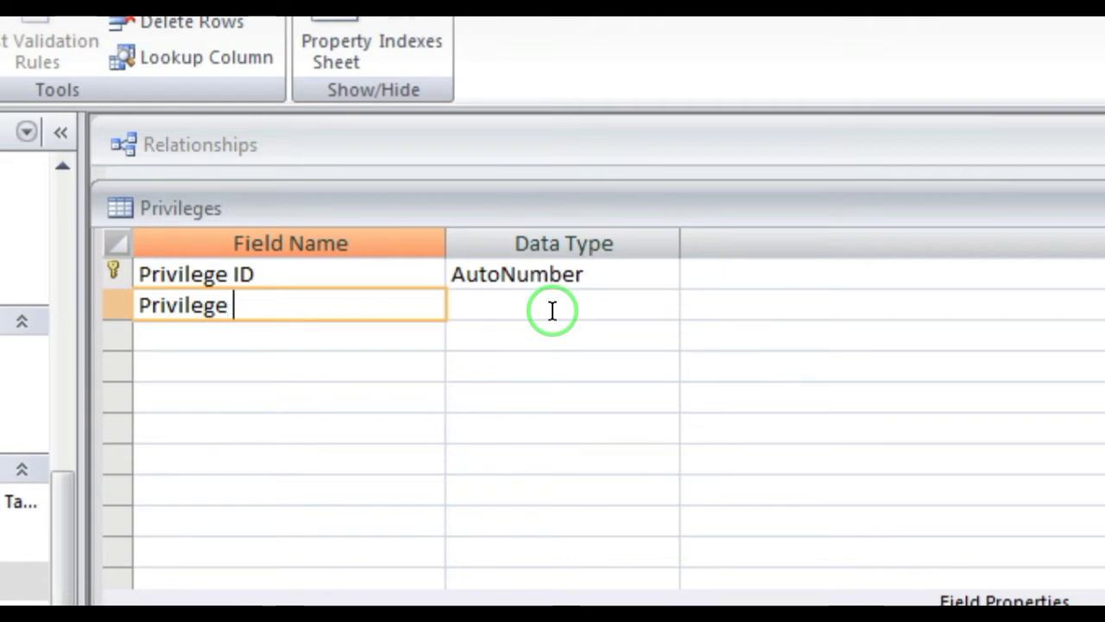
text(e)
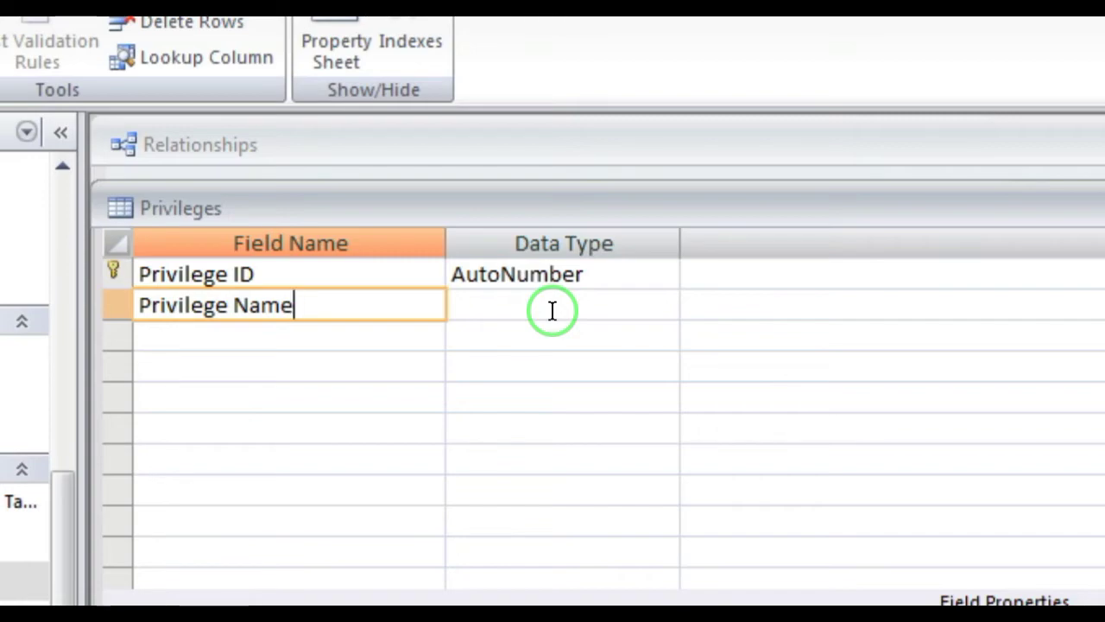
key(Tab)
key(Tab)
key(Tab)
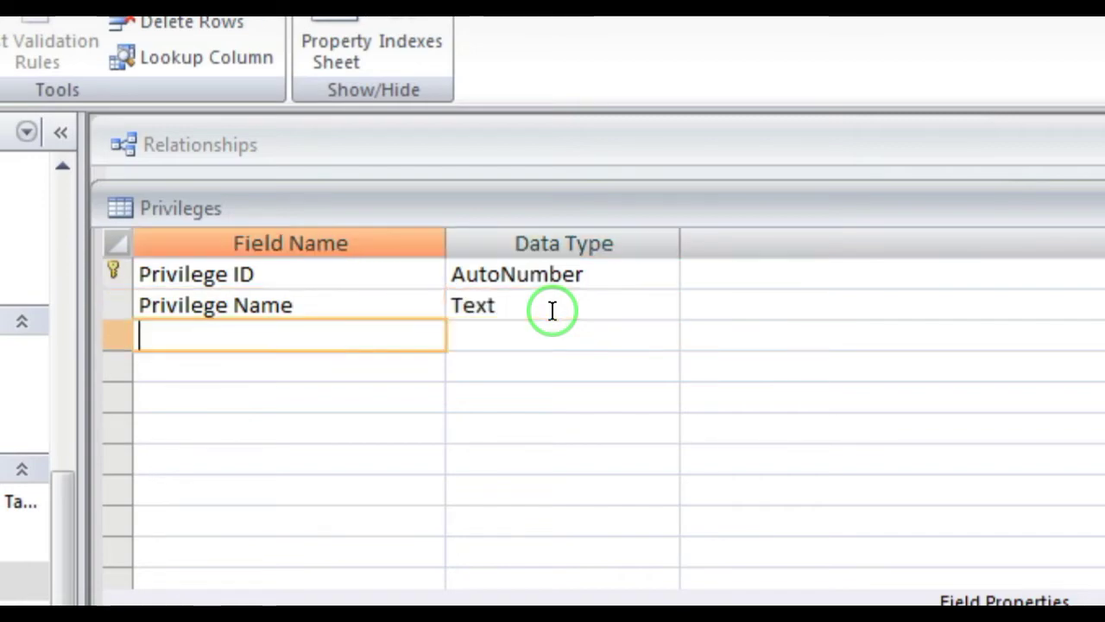
key(Up)
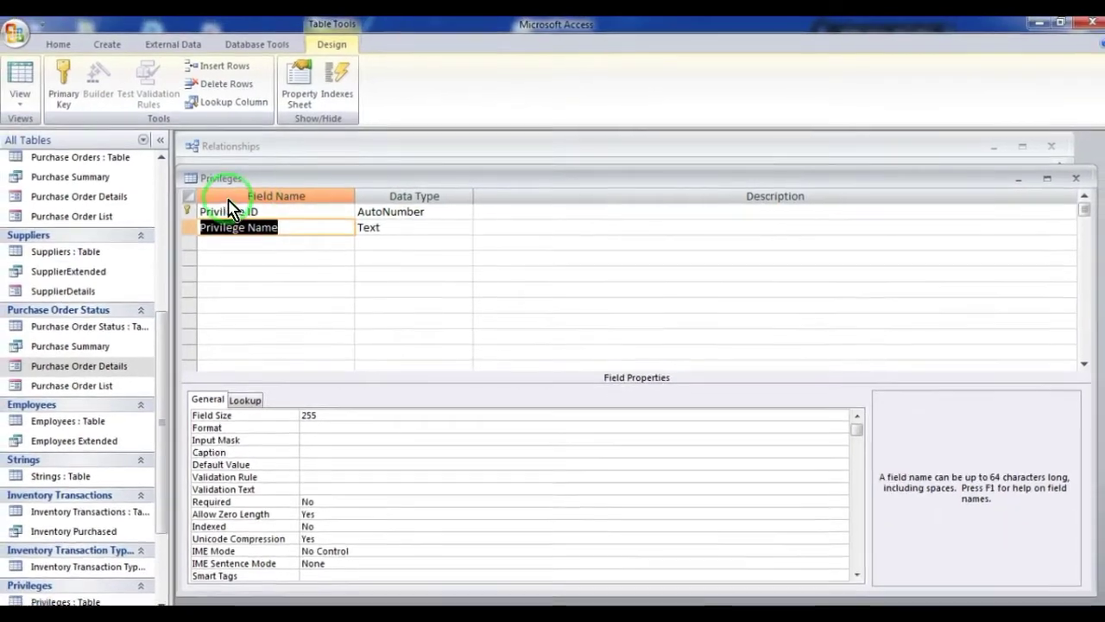
right_click(229, 207)
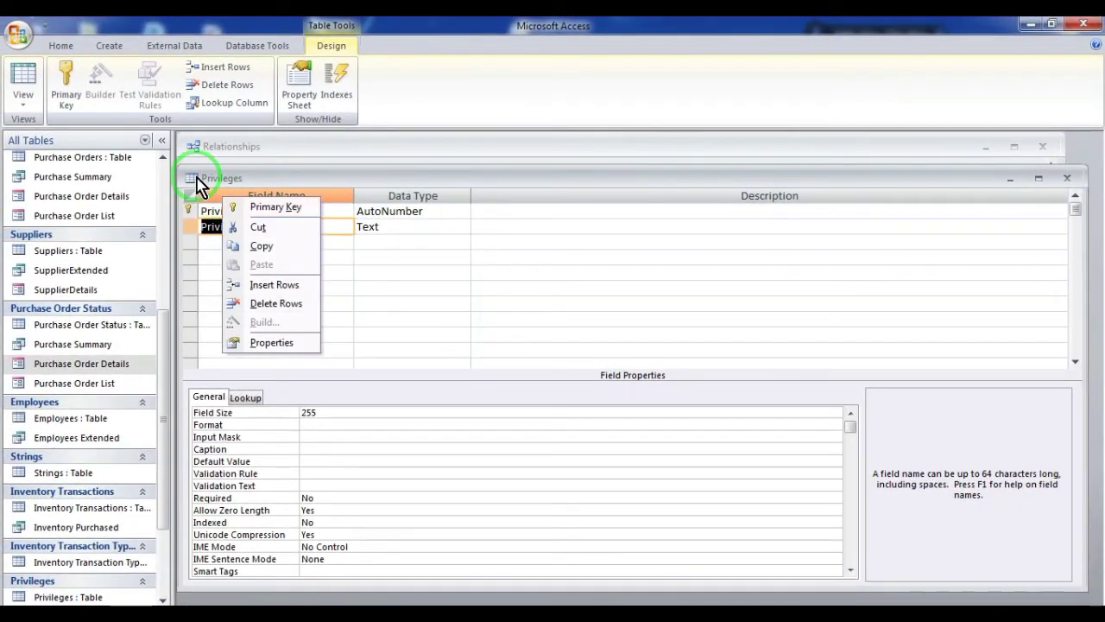
click(195, 181)
right_click(192, 198)
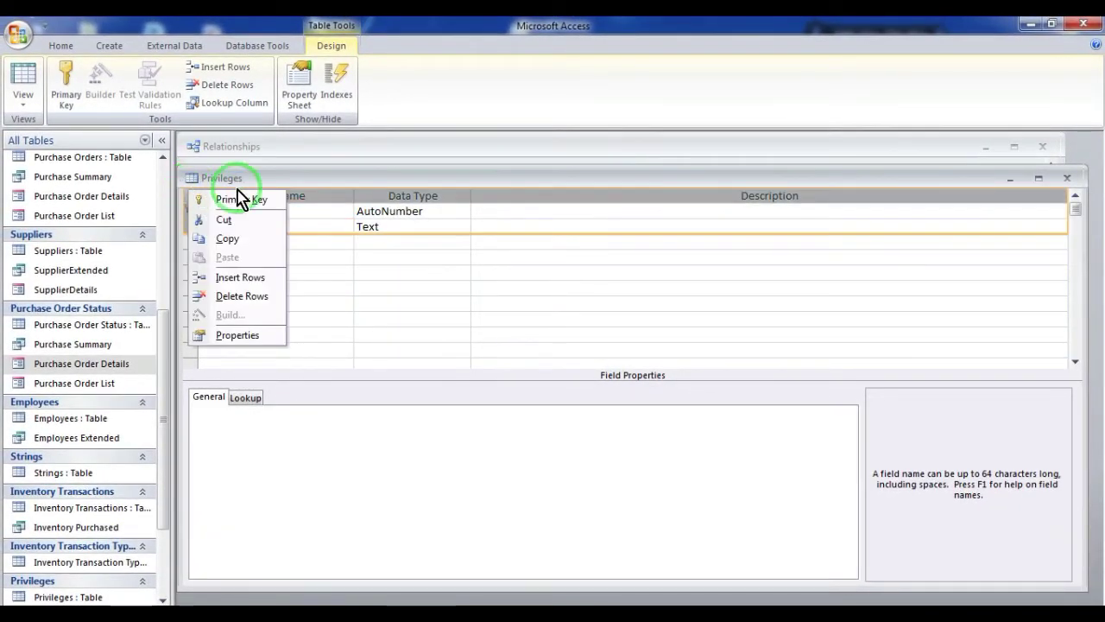
click(386, 194)
Step: Close the Privileges table and save its design changes
click(1067, 178)
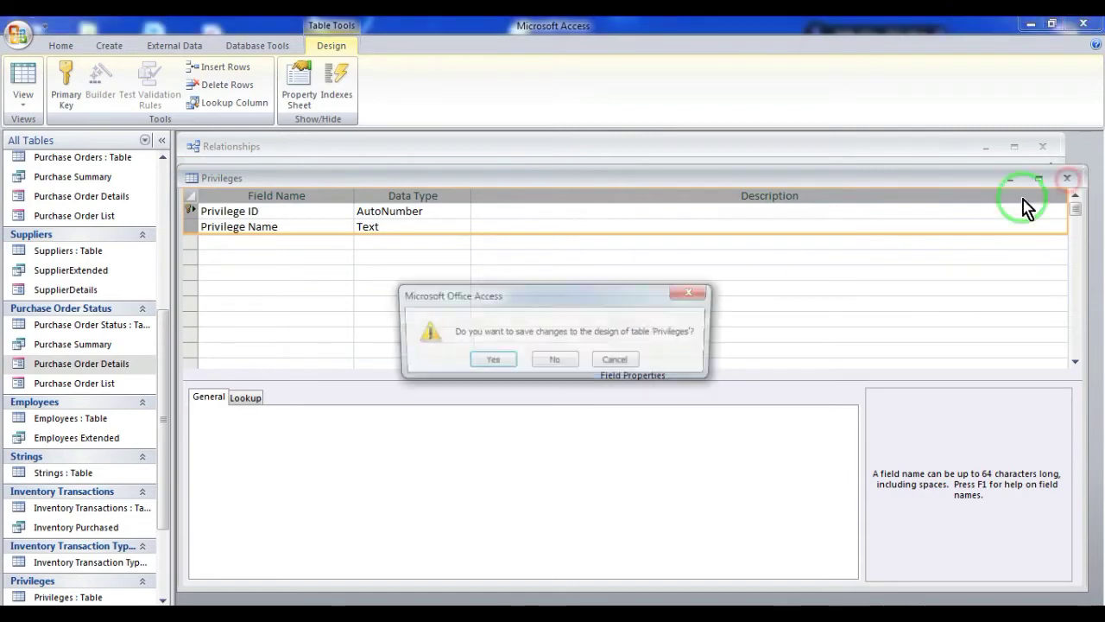
click(493, 361)
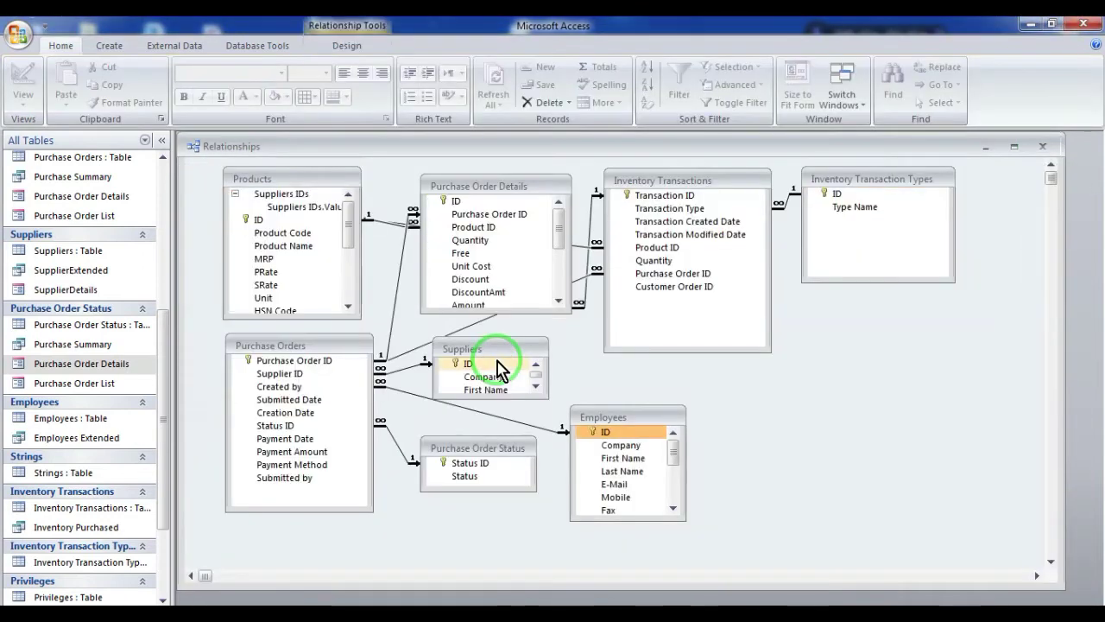
Step: Create another new table and save it as Employee Privileges in Design view
click(108, 47)
click(23, 78)
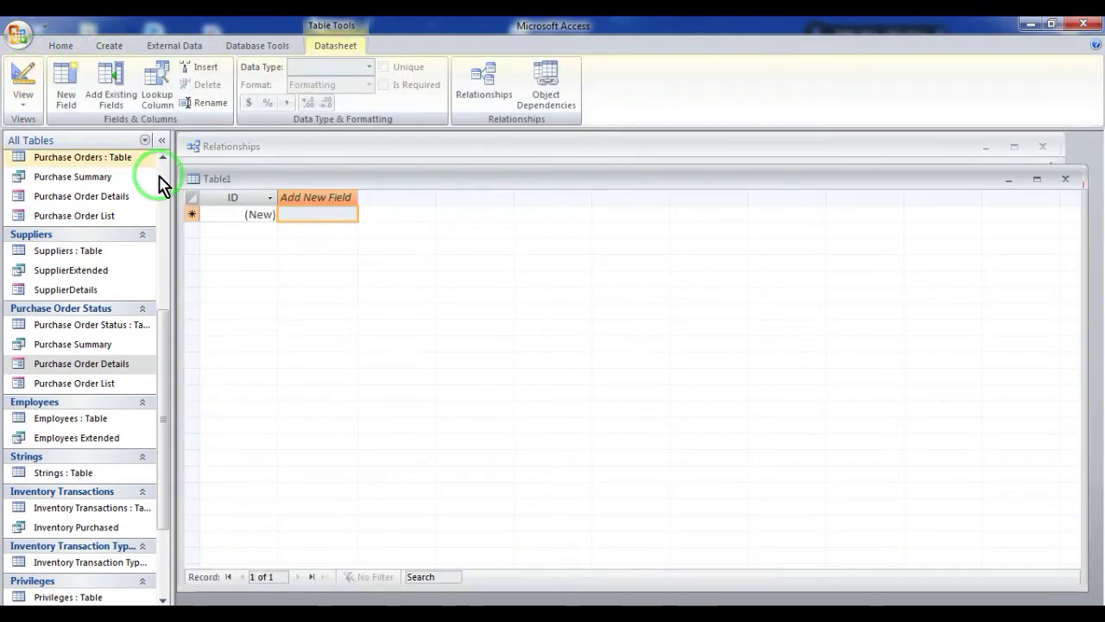
click(23, 78)
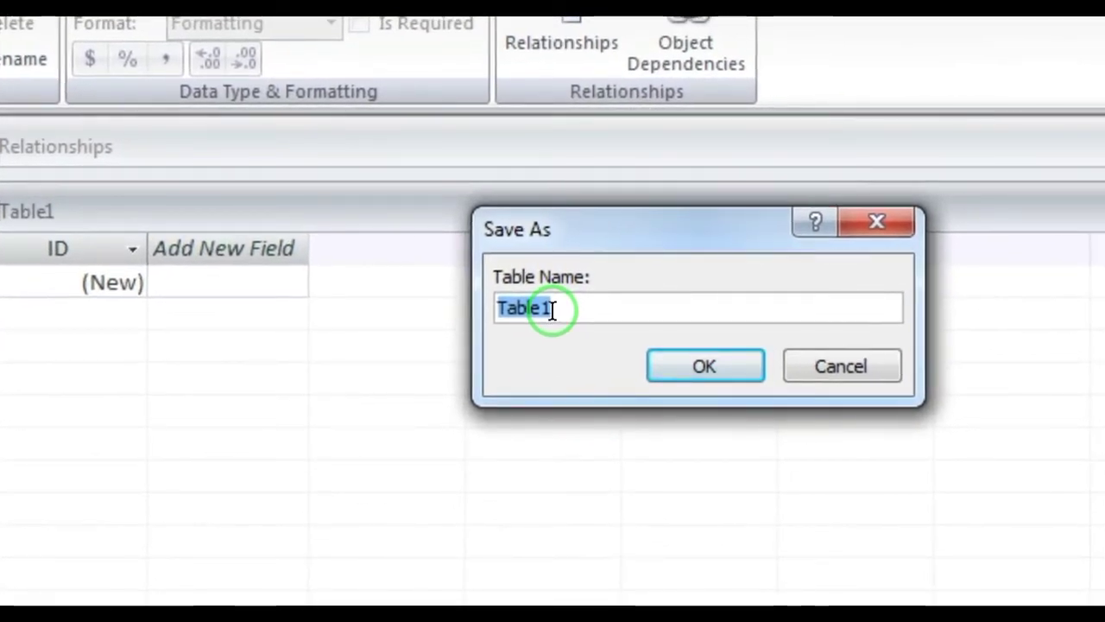
text(Emp)
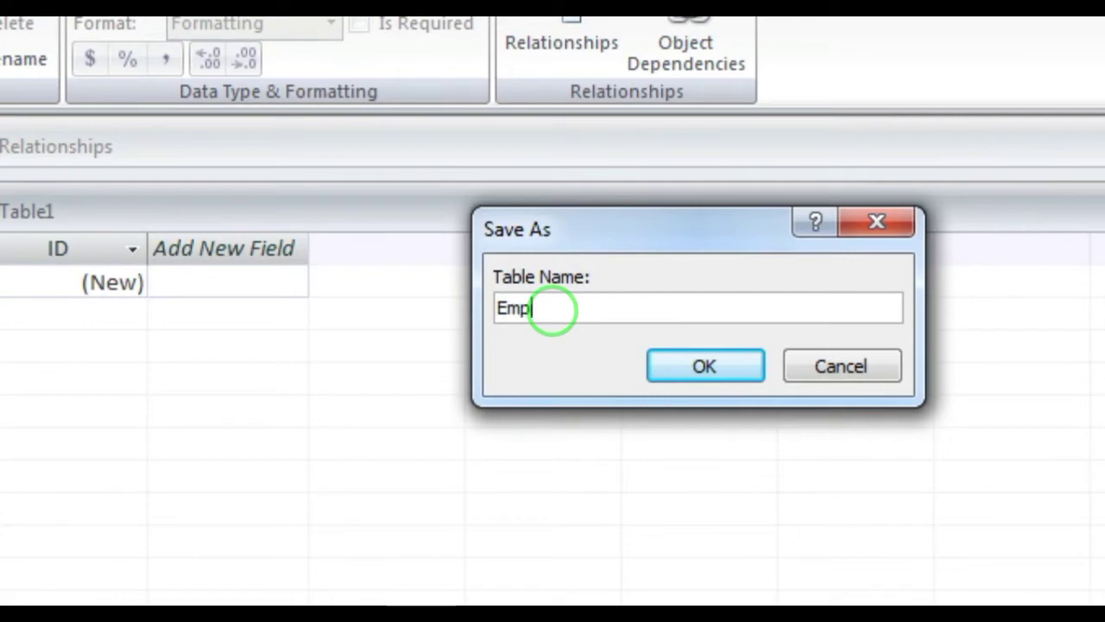
text(loyee Priv)
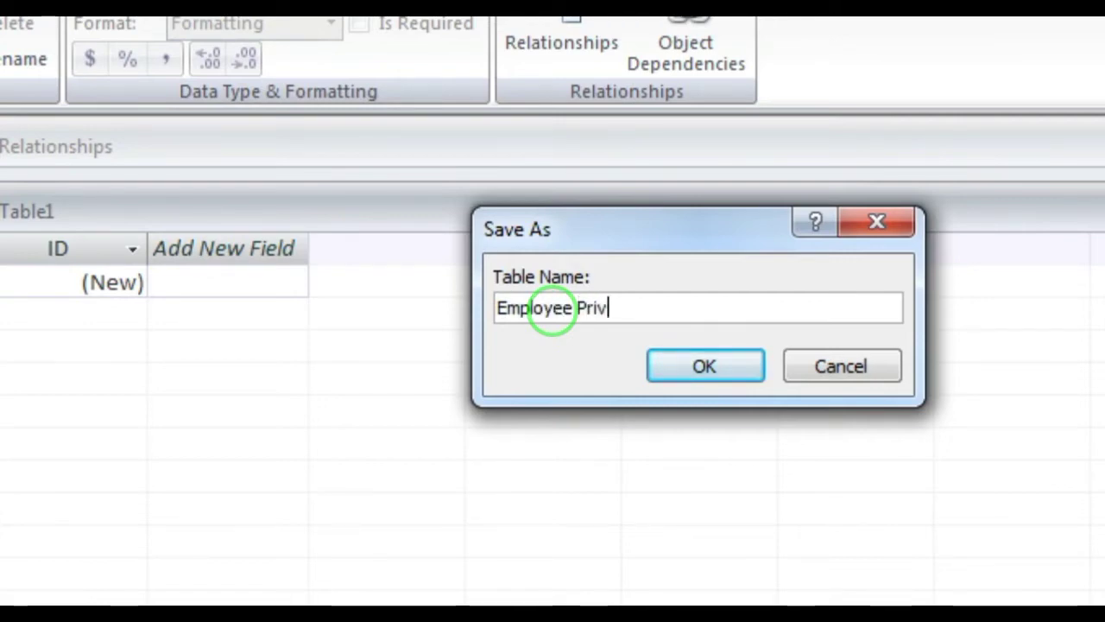
text(ileges)
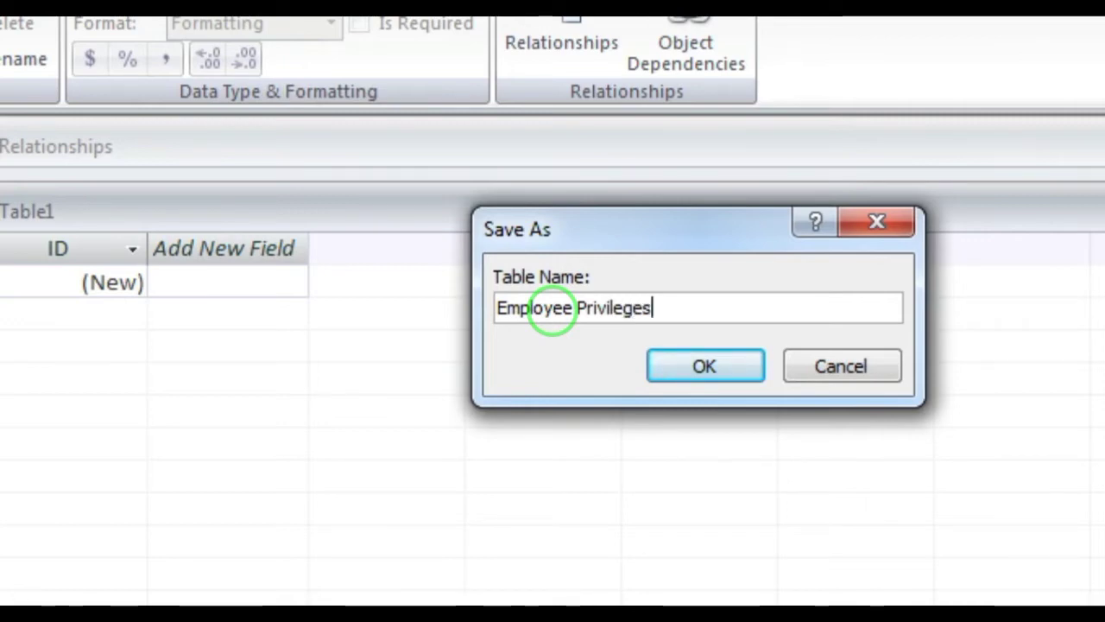
key(Return)
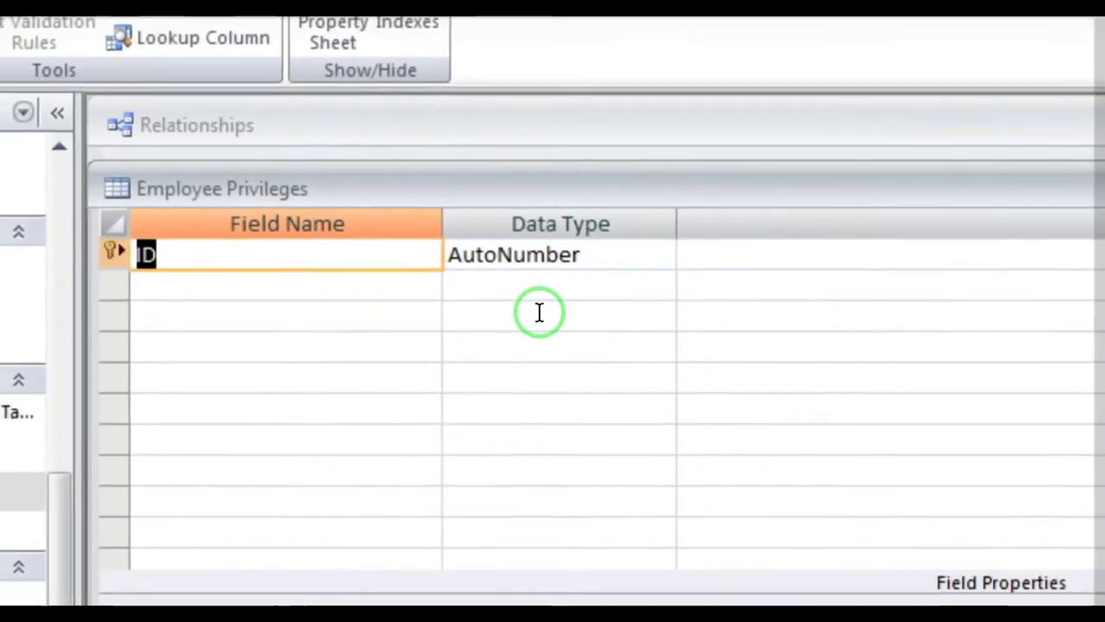
key(Tab)
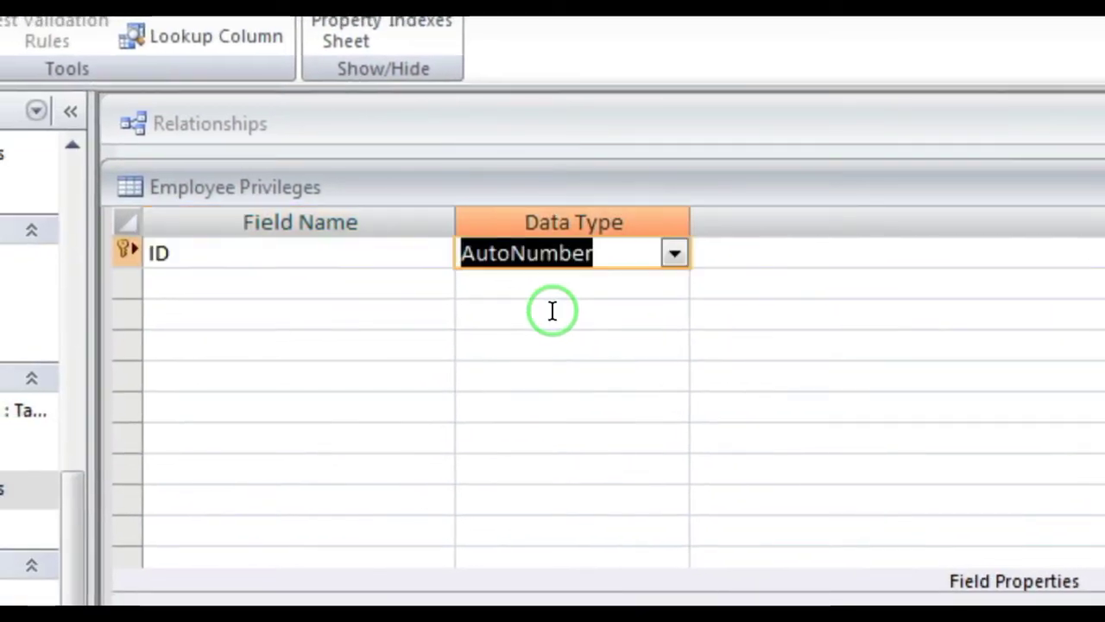
Step: Rename the Employee Privileges table's primary key field to Employee ID and set its data type to Number
key(shift+Tab)
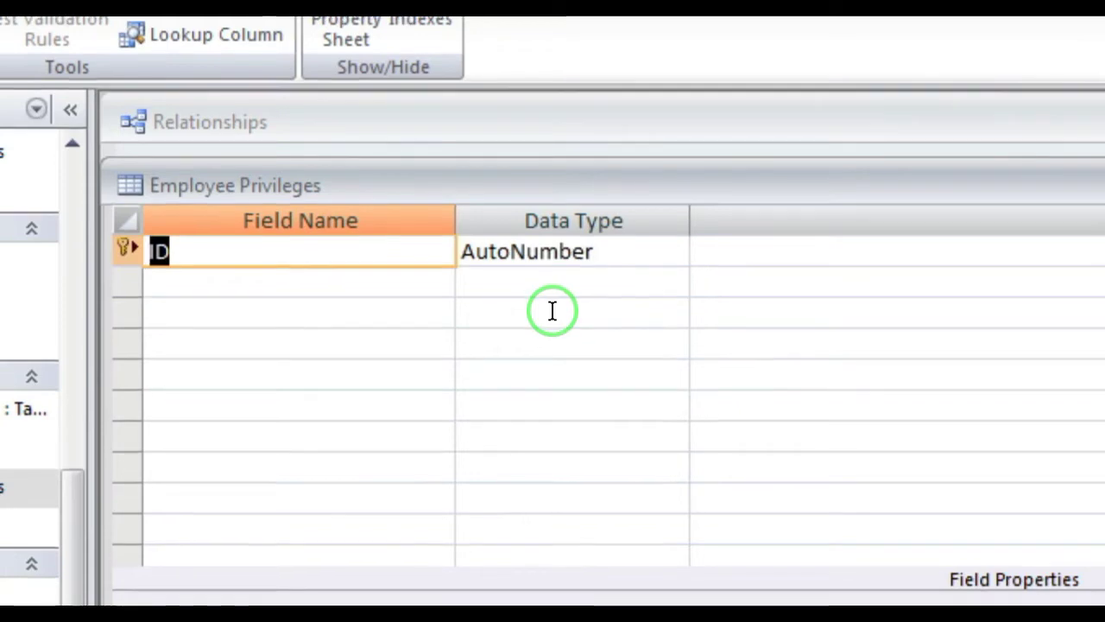
text(Employe)
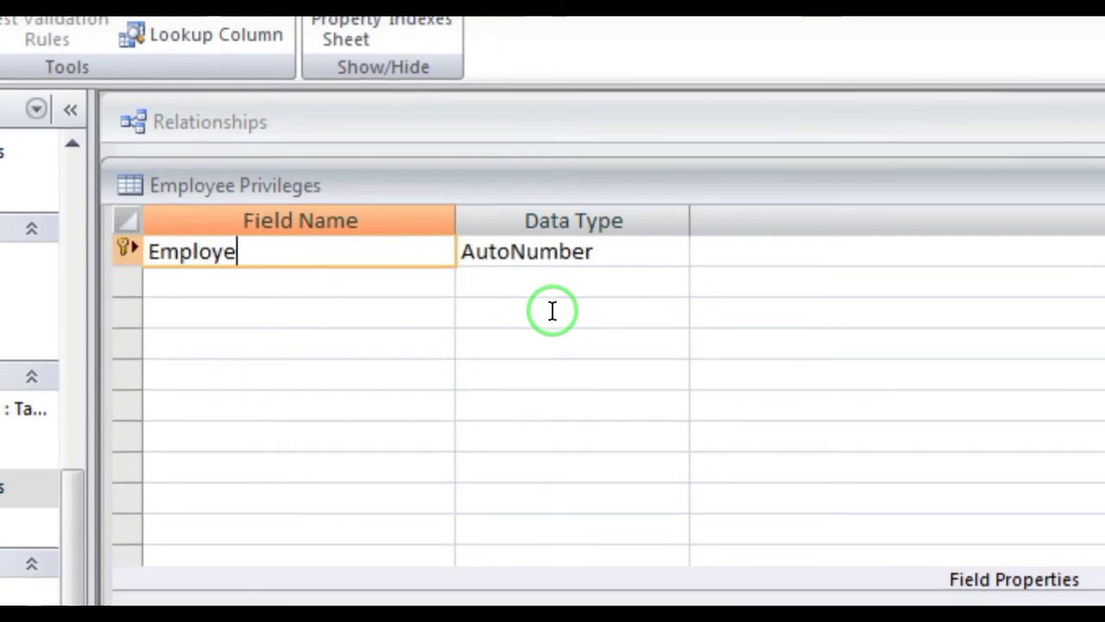
text(e ID)
key(Tab)
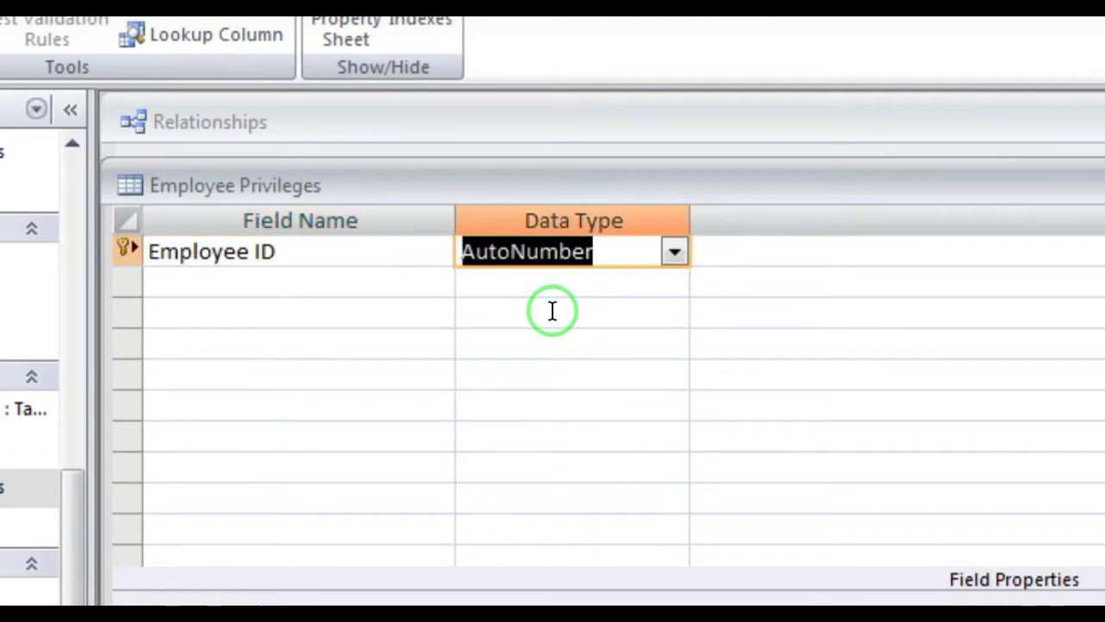
text(n)
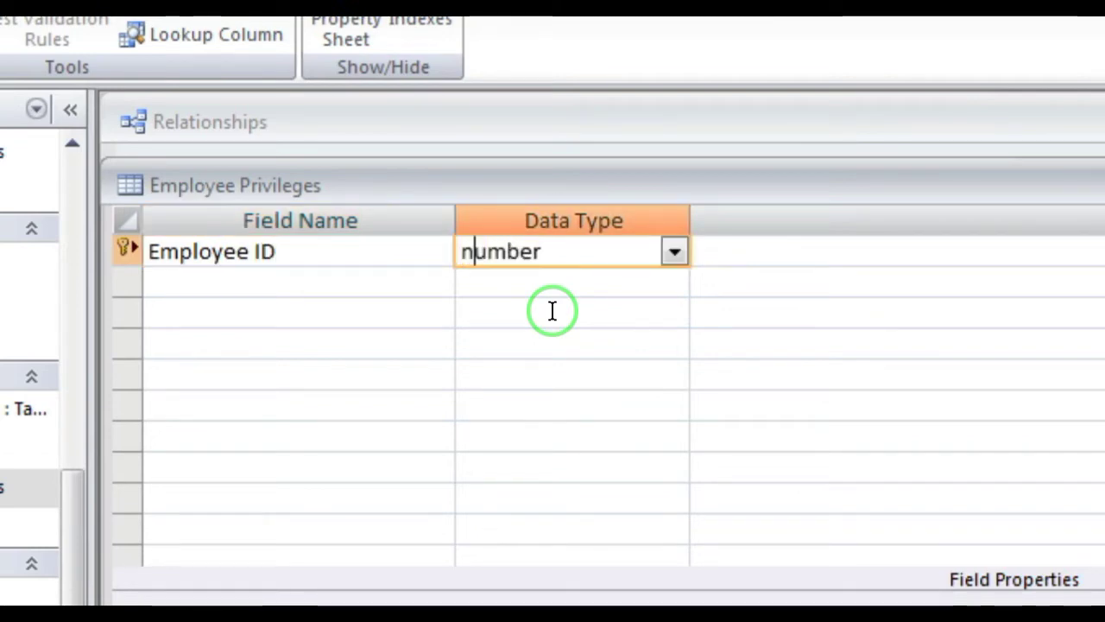
key(Tab)
key(Tab)
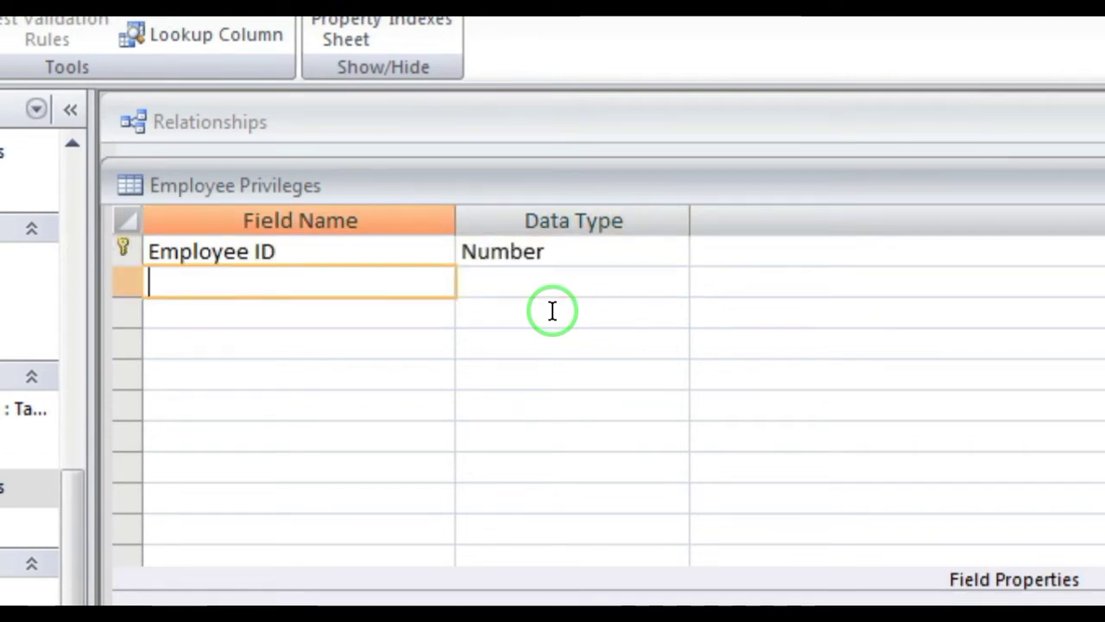
Step: Add a second field called Privilege ID with the Number data type to the Employee Privileges table
text(Pri)
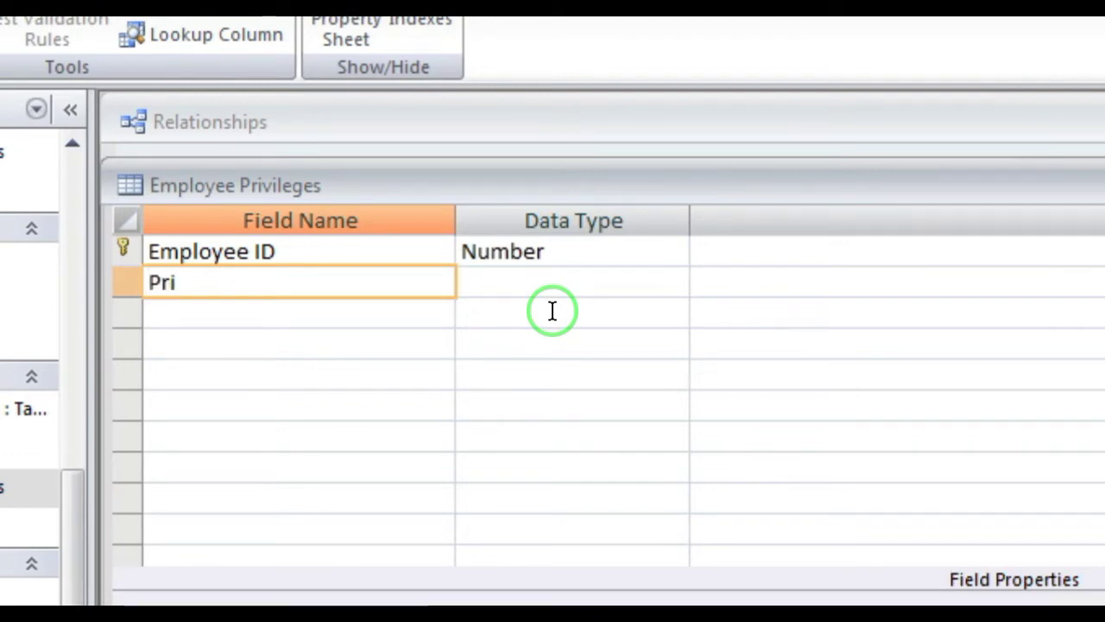
text(vileg)
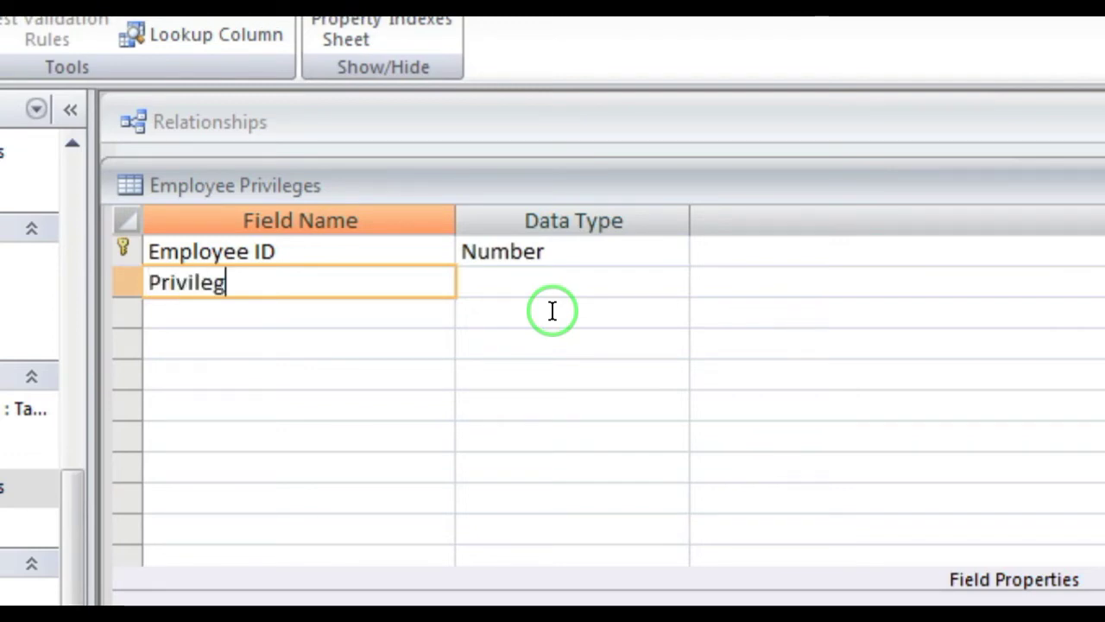
text(e ID)
key(Tab)
text(number)
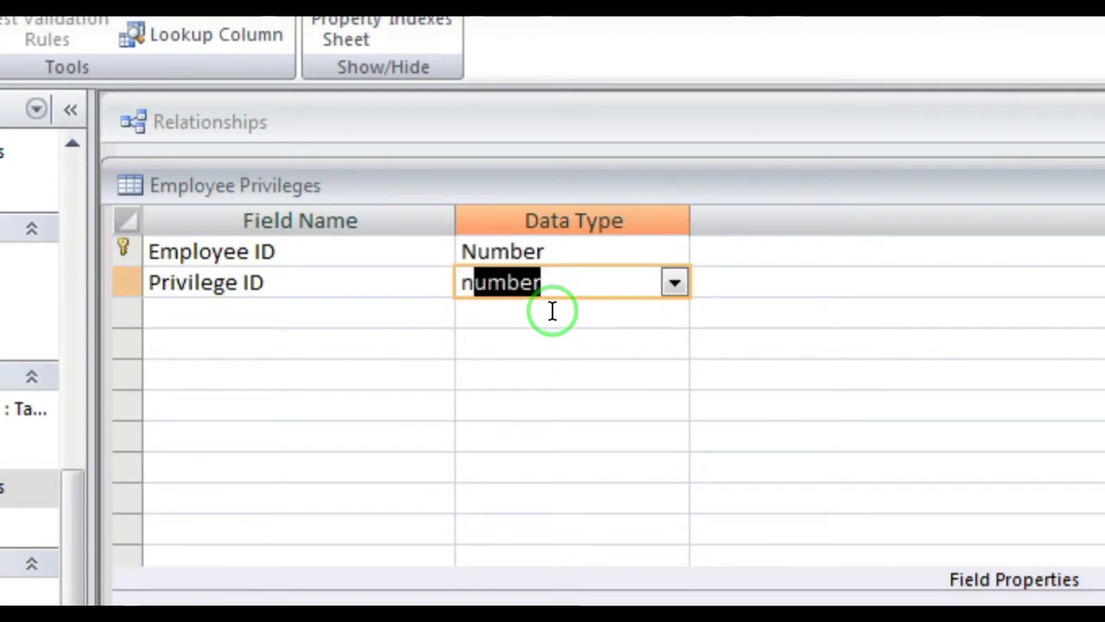
key(Tab)
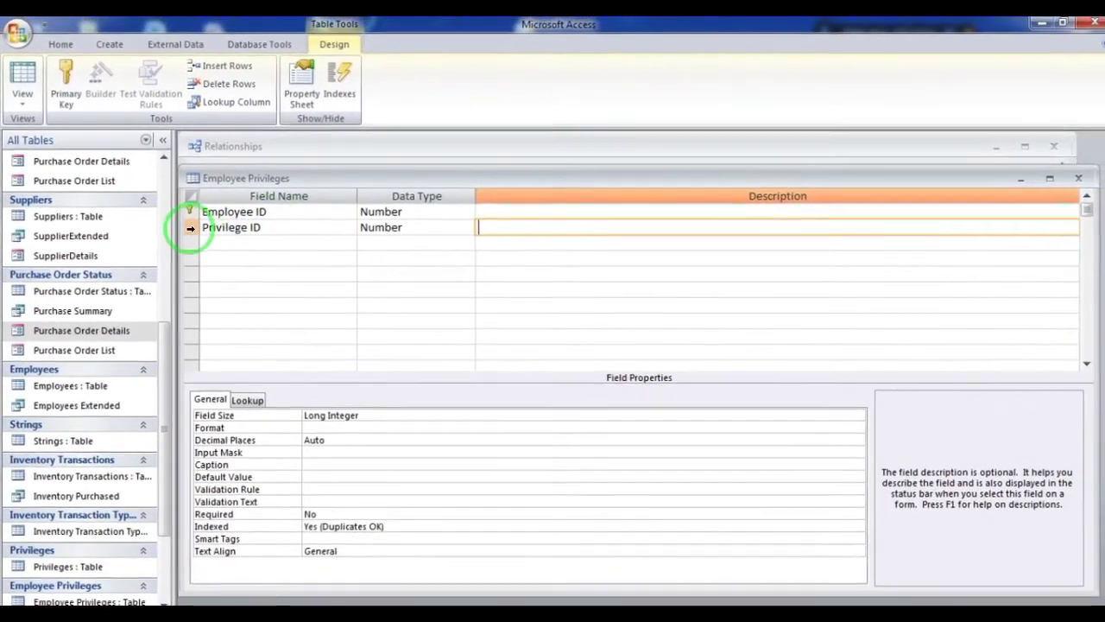
Step: Try to make Privilege ID a primary key by applying the key to that field alone
click(190, 227)
right_click(189, 227)
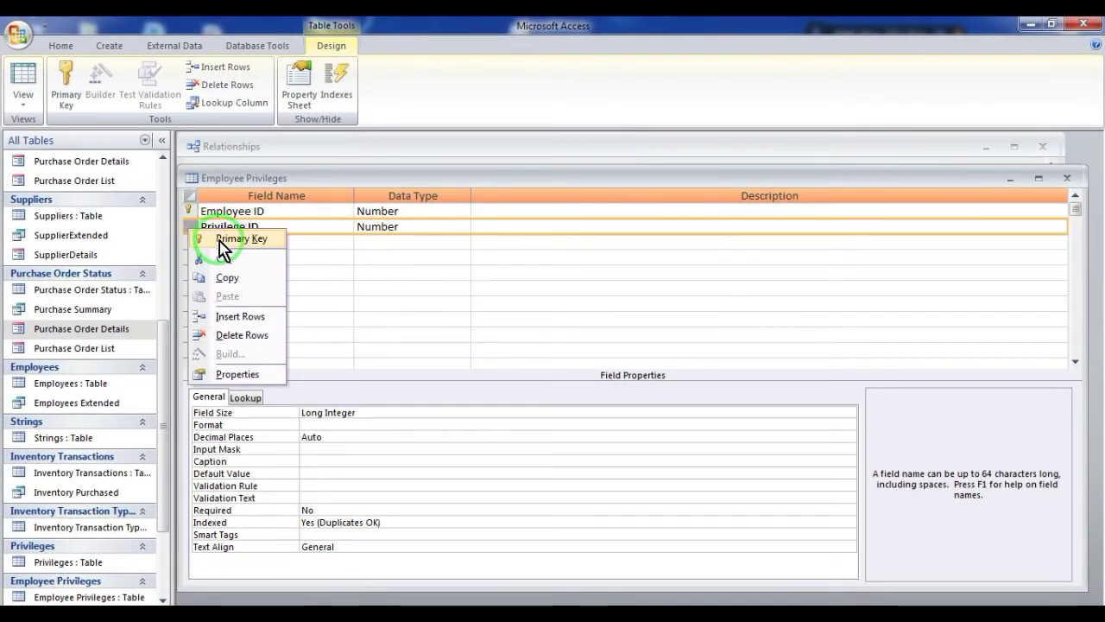
click(220, 240)
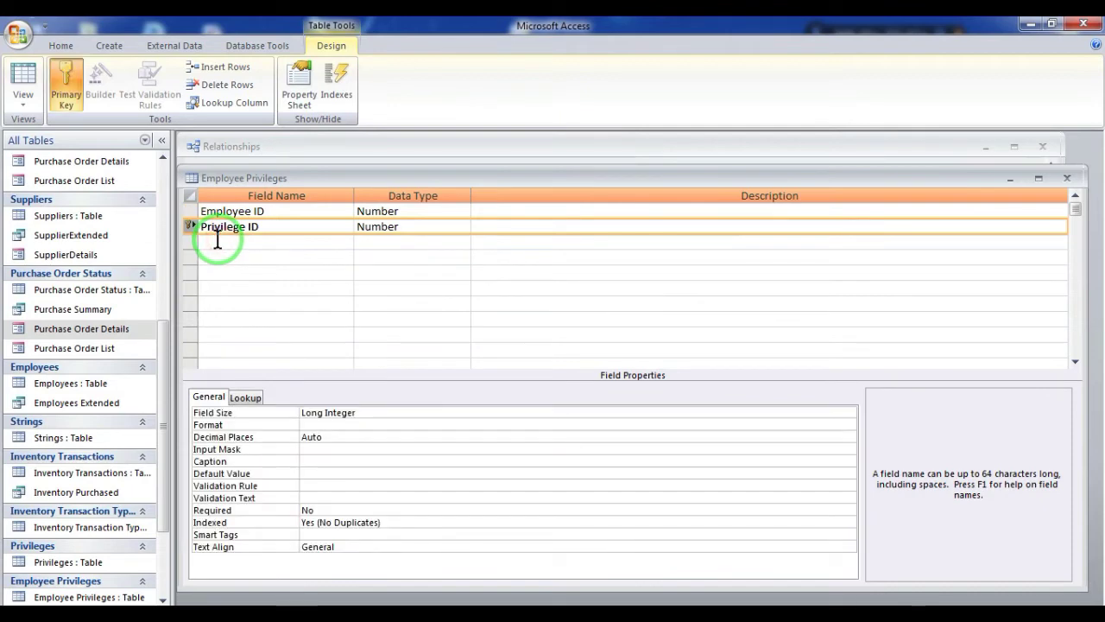
Step: Set the Employee ID and Privilege ID fields together as the table's composite primary key
click(280, 211)
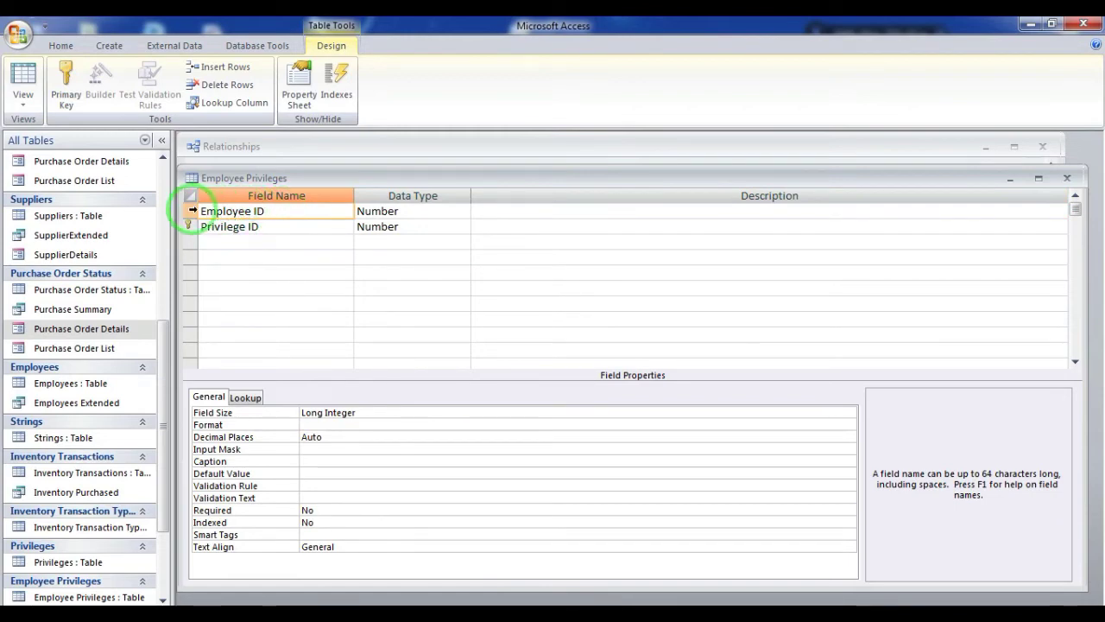
drag(190, 210, 191, 226)
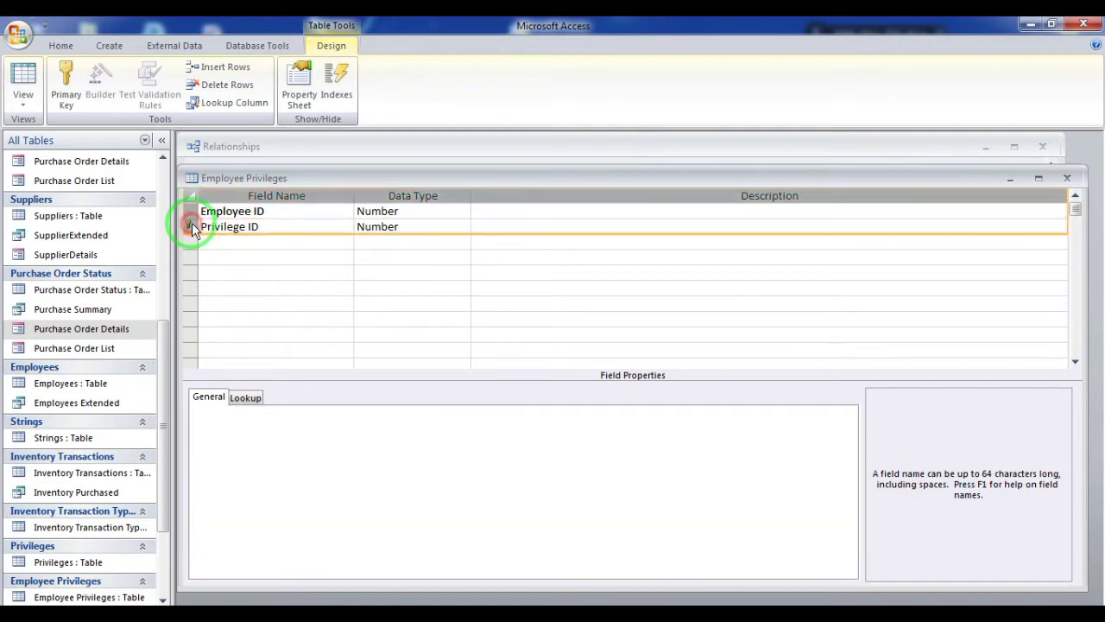
click(67, 87)
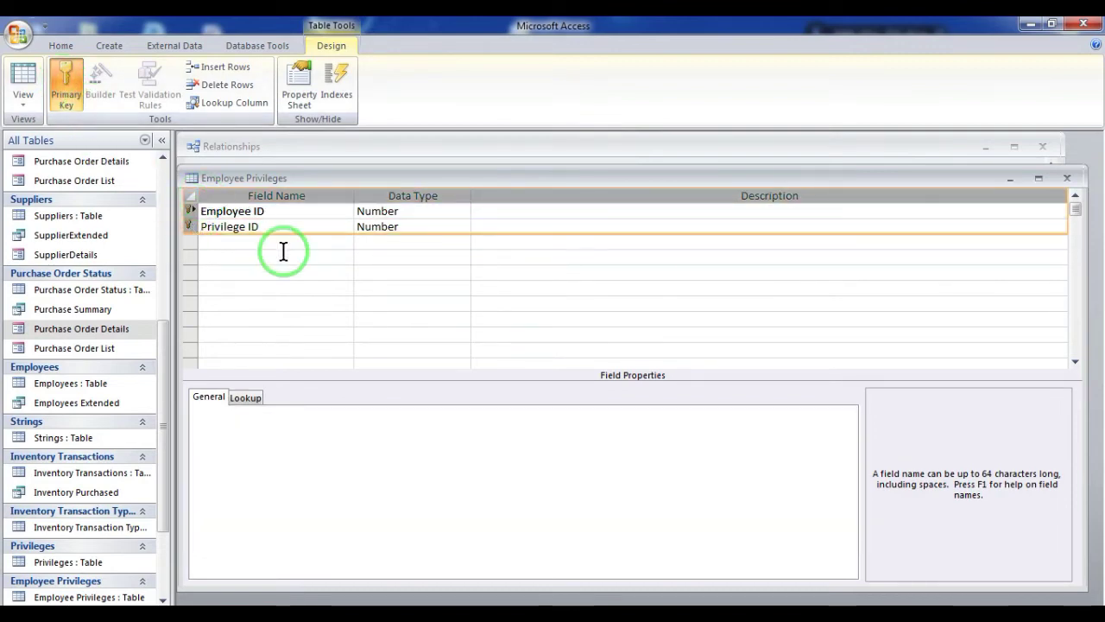
Step: Change the Employee ID field's lookup display control to Combo Box
click(272, 216)
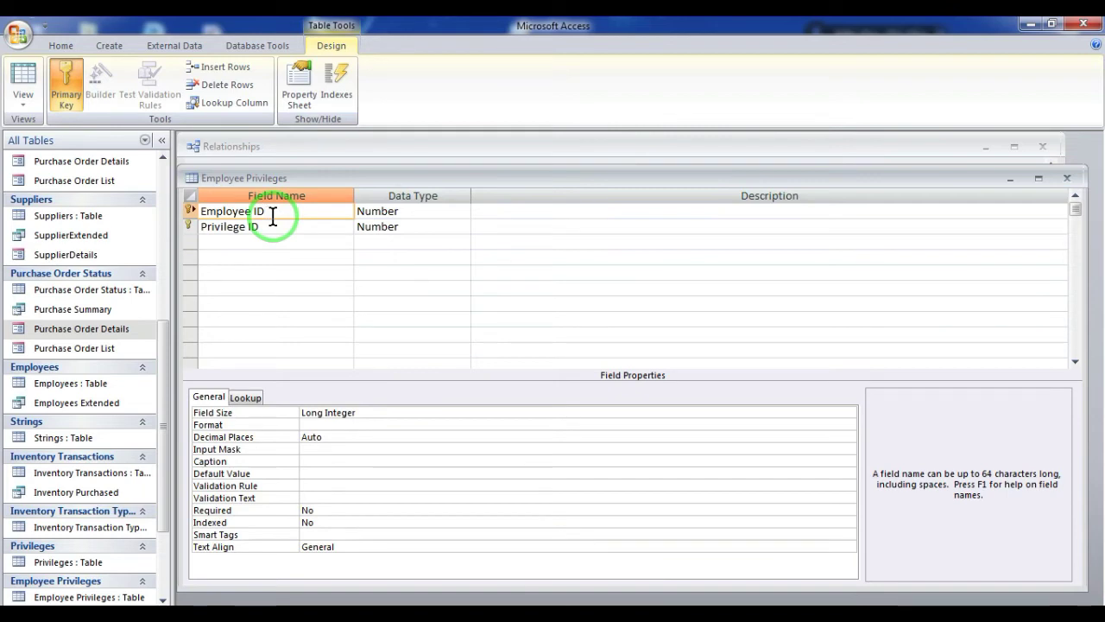
click(246, 397)
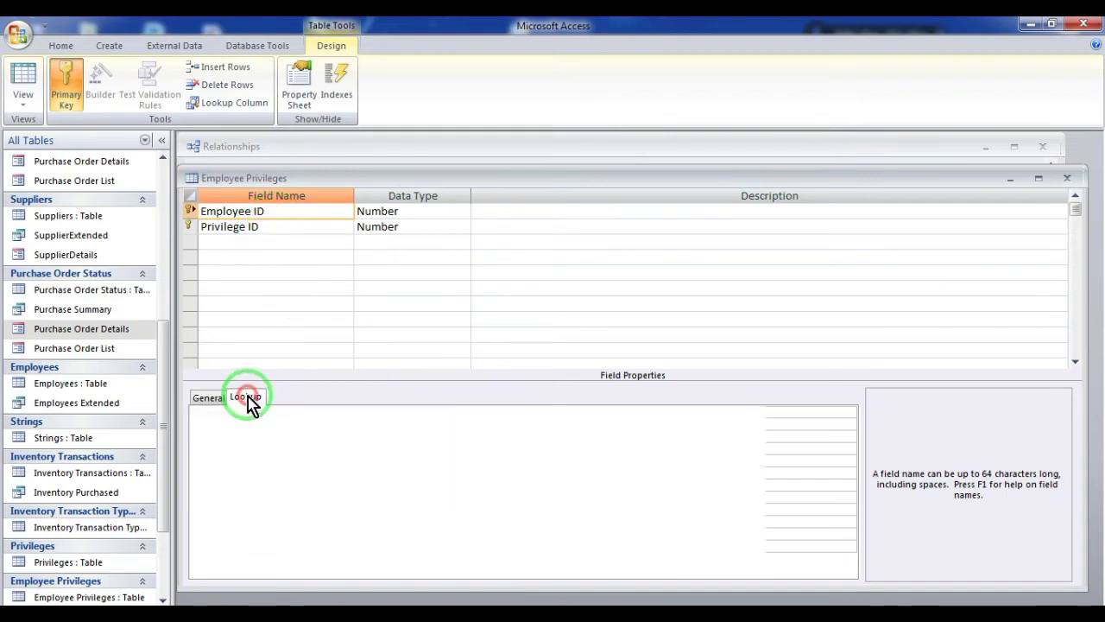
double_click(340, 413)
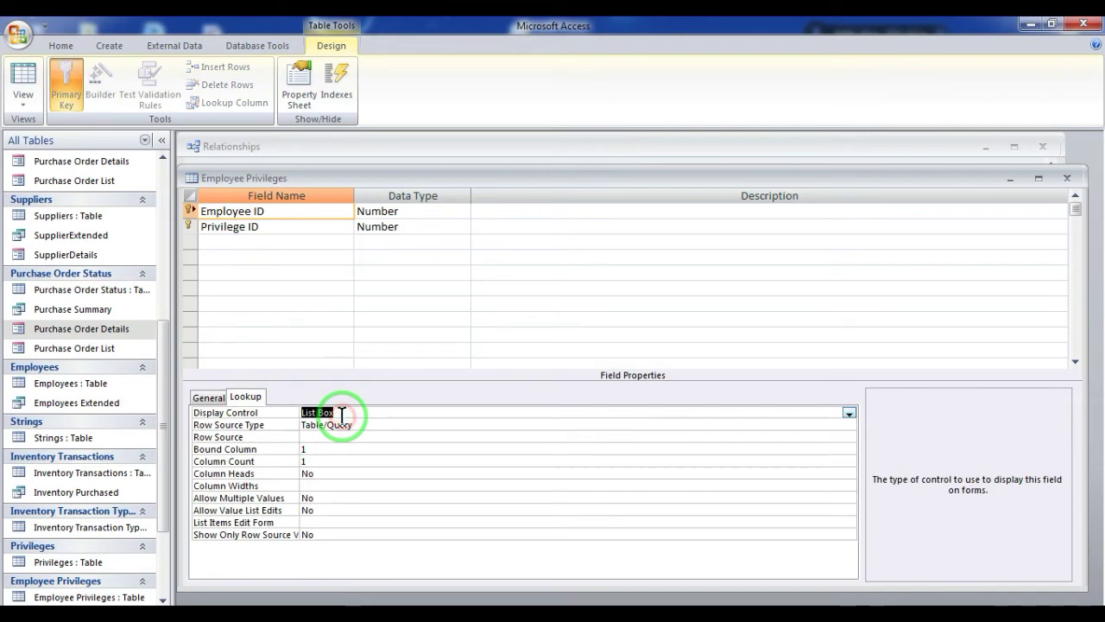
double_click(340, 413)
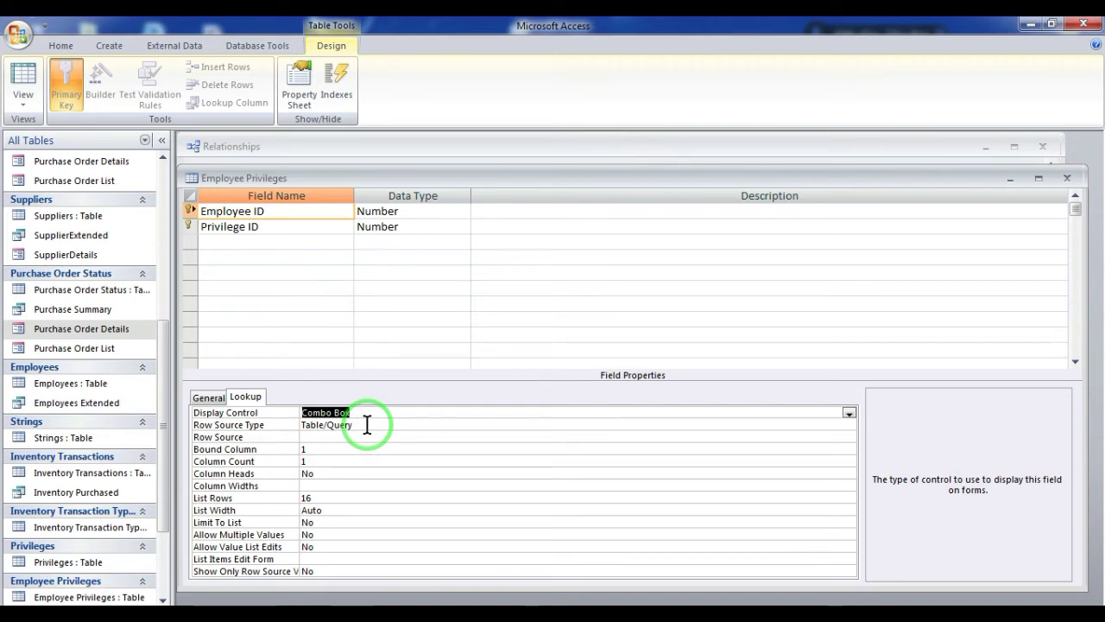
Step: Start building a row source query for the Employee ID lookup and add the Employees Extended query to it
click(324, 438)
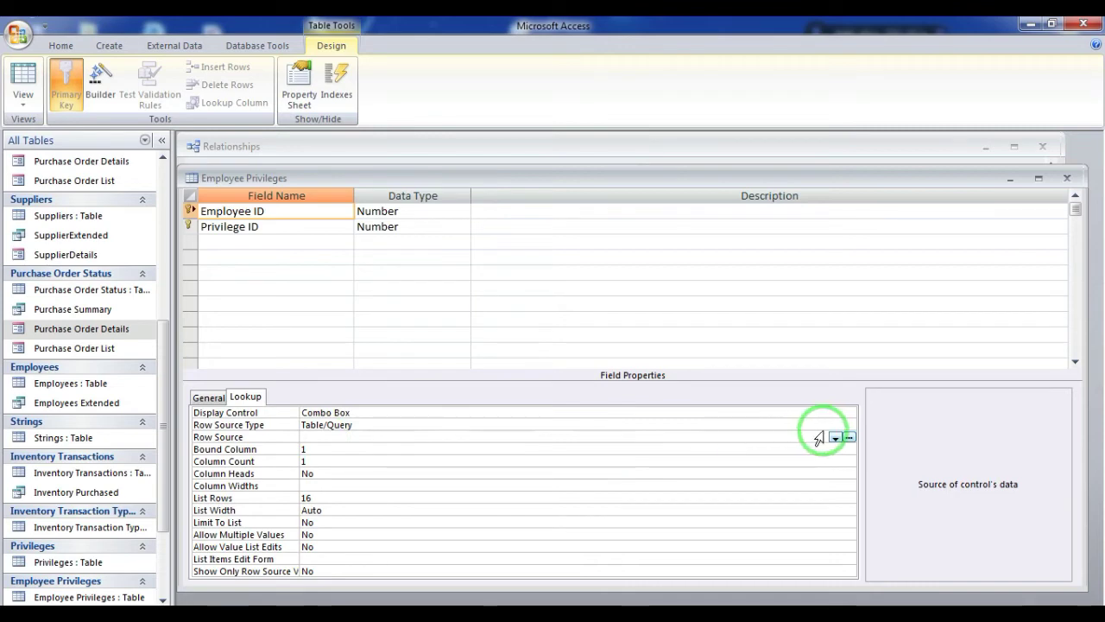
click(849, 437)
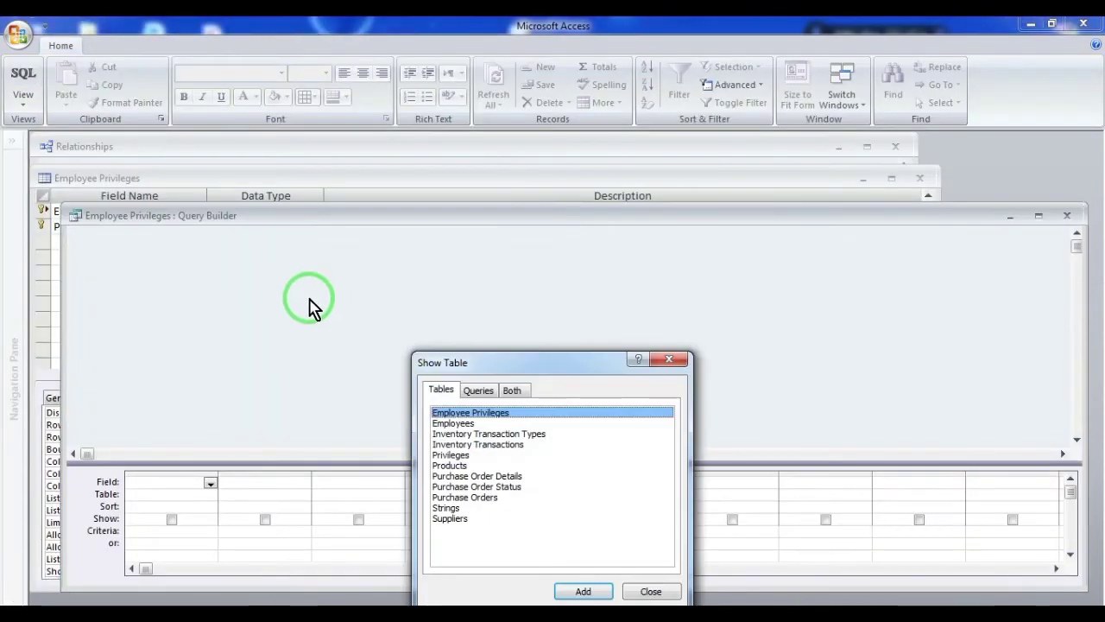
click(400, 173)
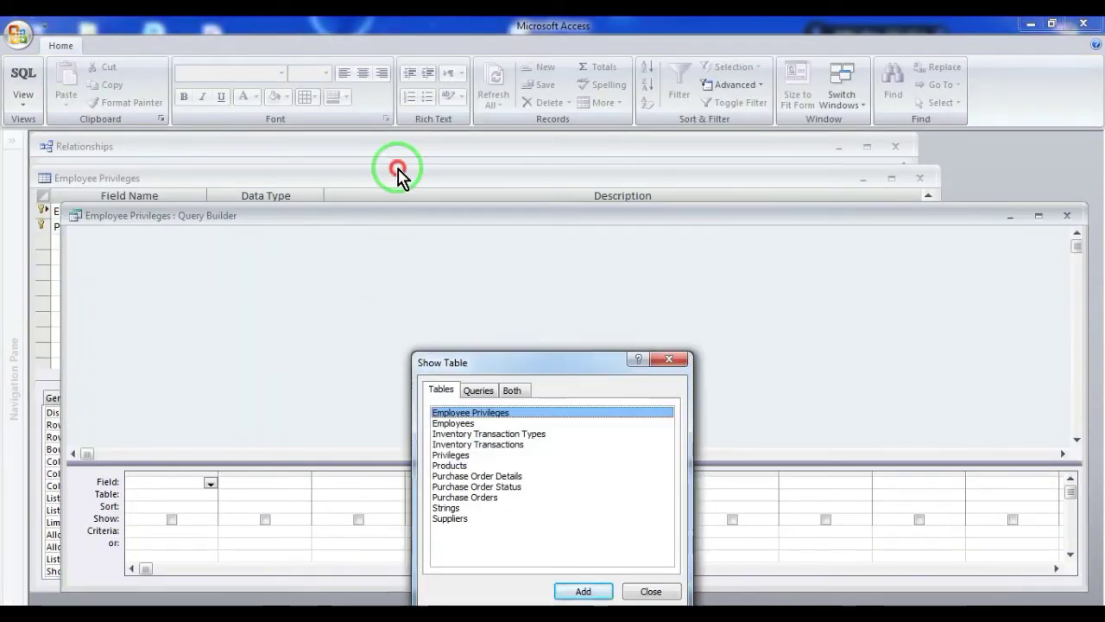
click(479, 390)
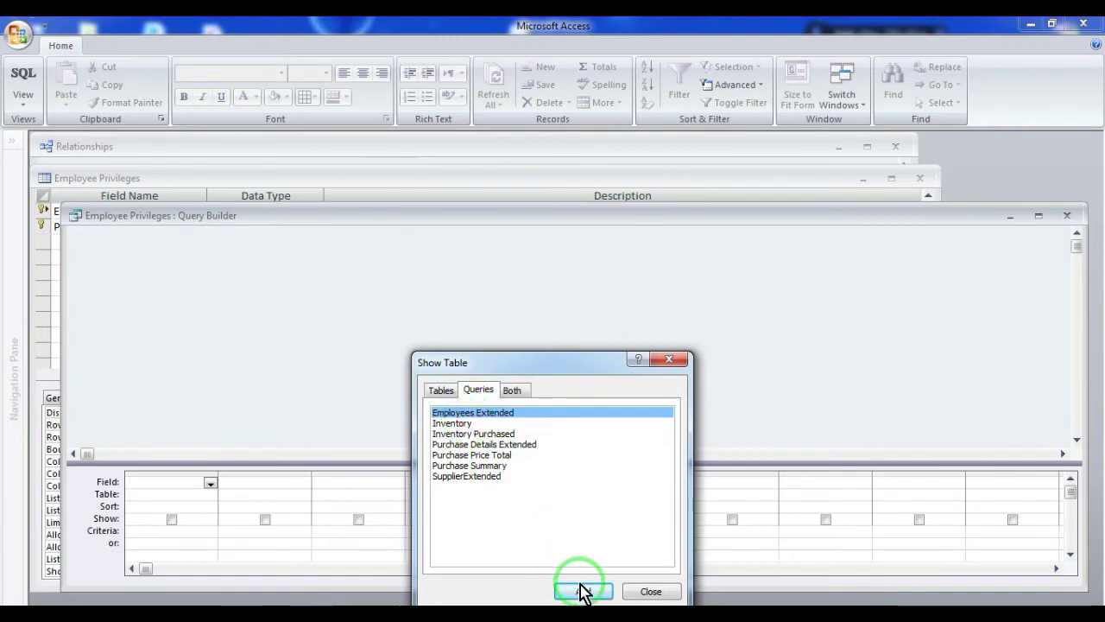
click(585, 594)
click(647, 592)
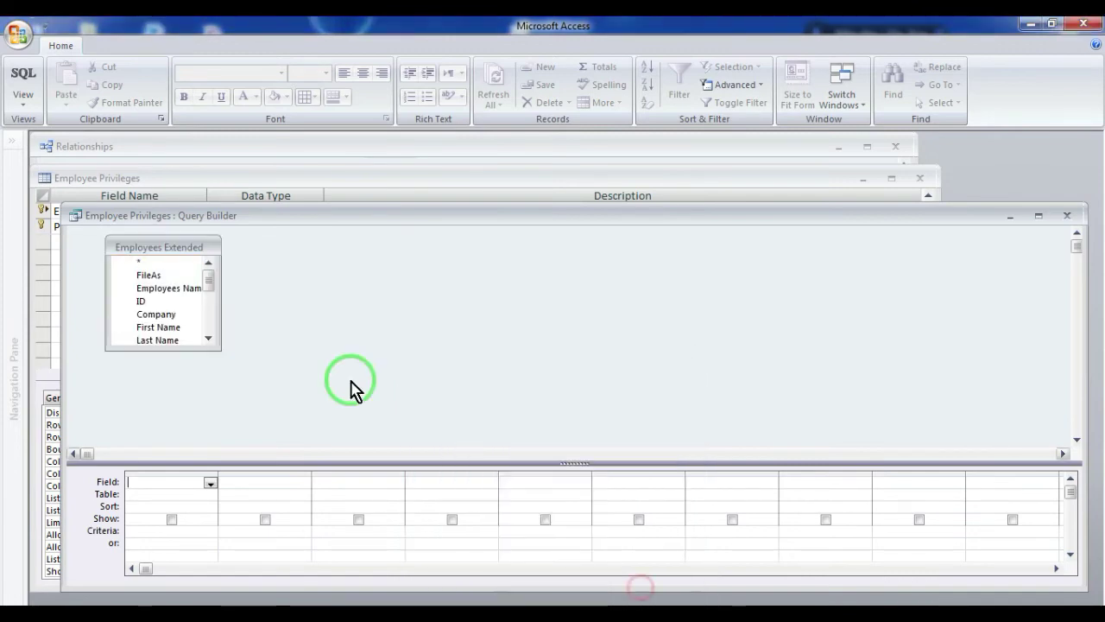
Step: Add the ID and Employees Name fields from Employees Extended to the first two columns of the query grid
scroll(143, 293, down, 1)
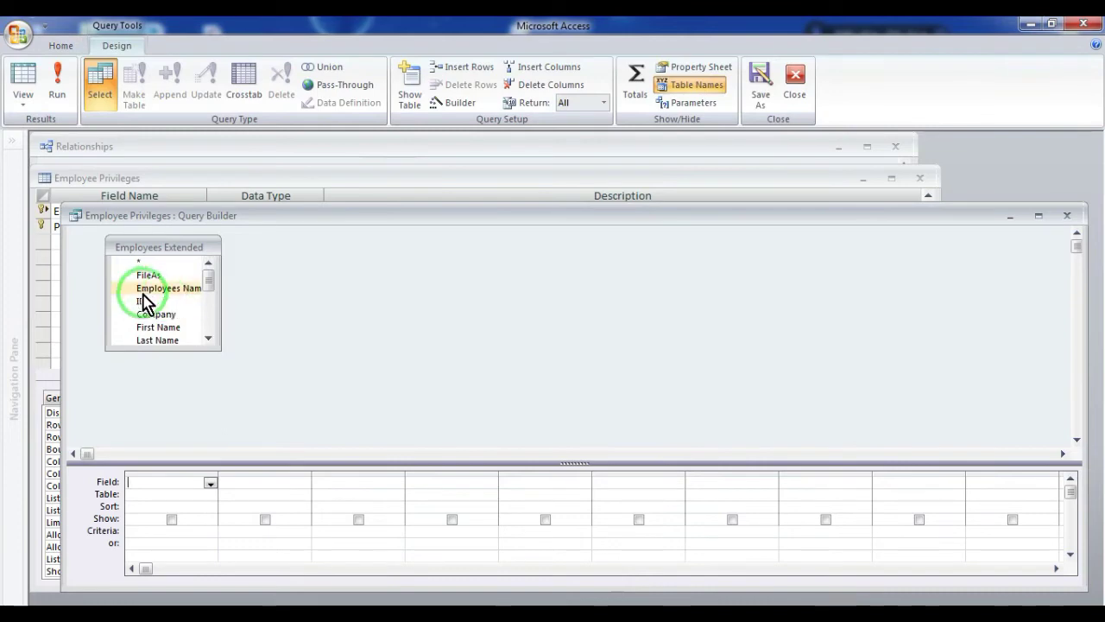
drag(142, 289, 166, 482)
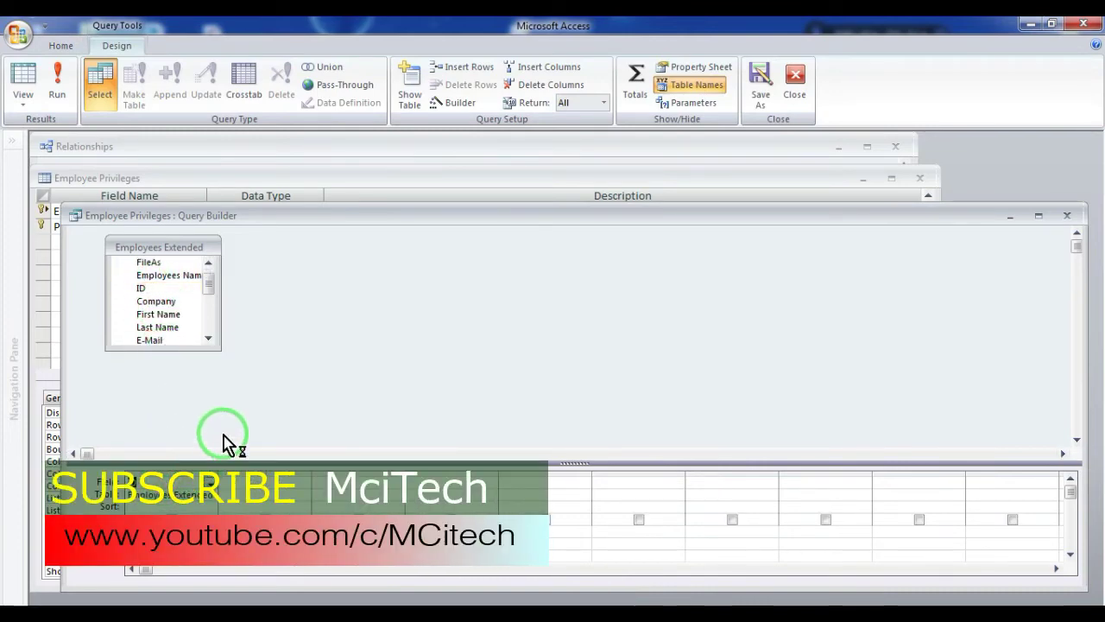
drag(218, 291, 275, 292)
drag(187, 276, 268, 482)
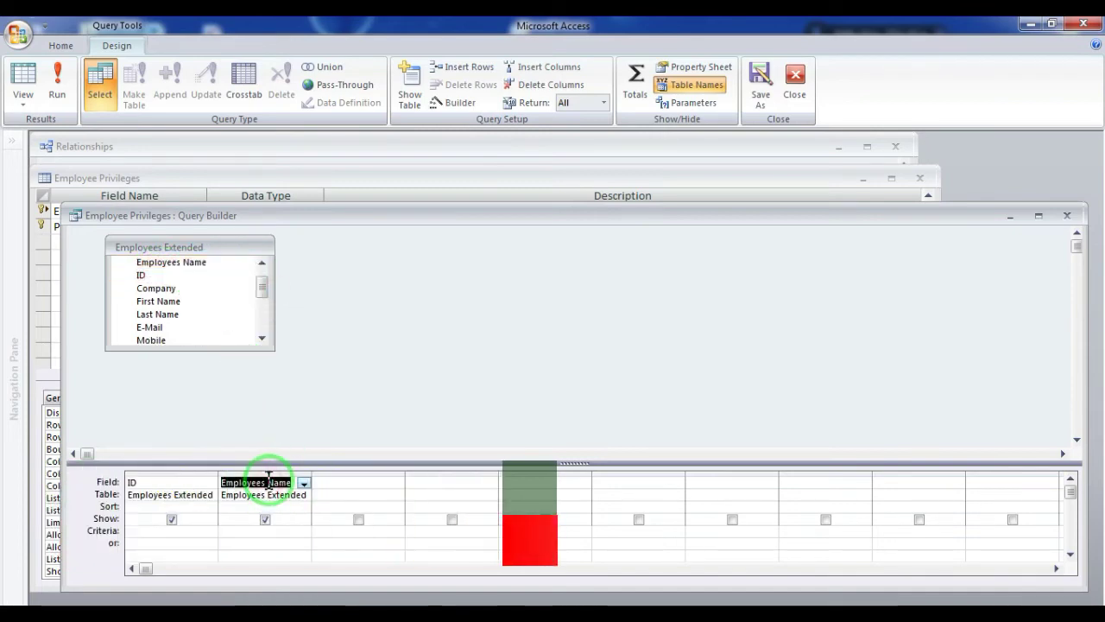
Step: Sort Employees Name in ascending order, then close the query builder and save the SQL statement as the row source
click(239, 508)
click(304, 507)
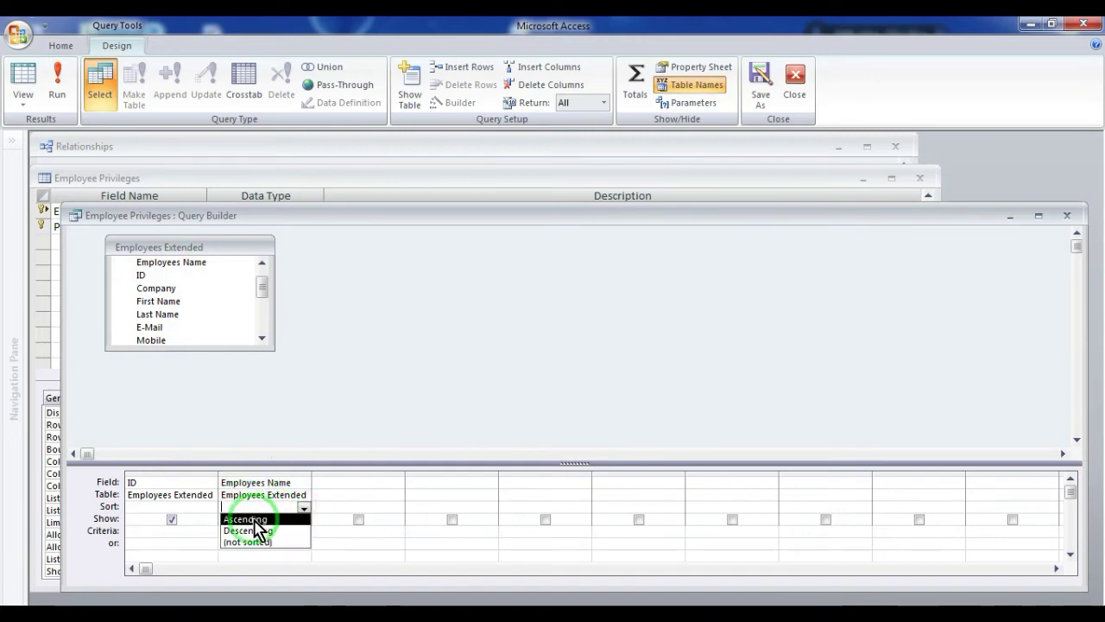
click(259, 519)
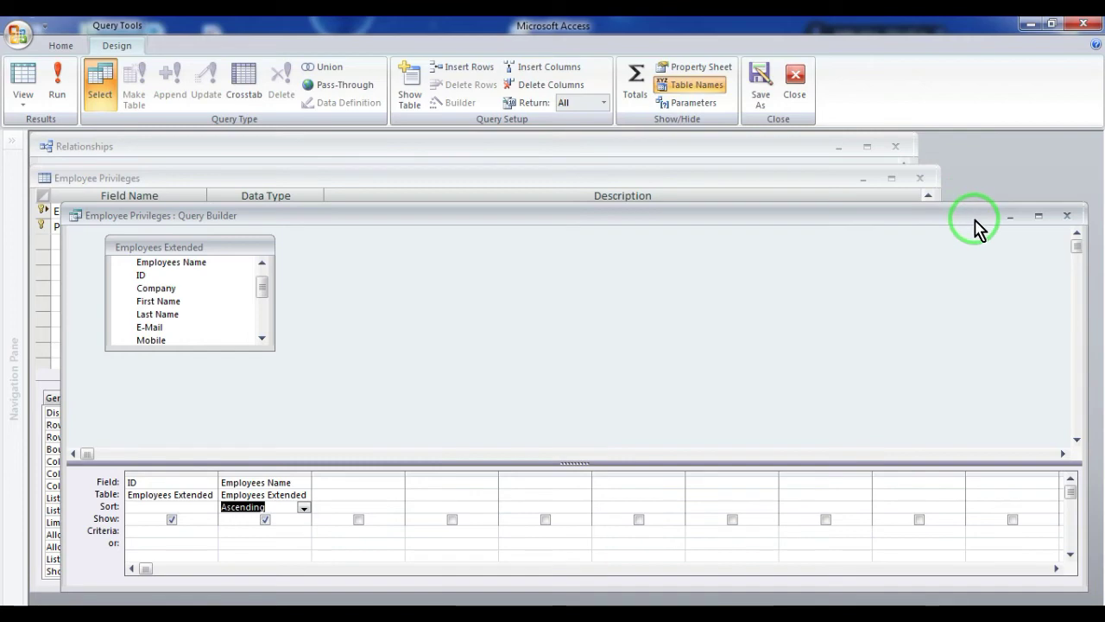
click(1068, 217)
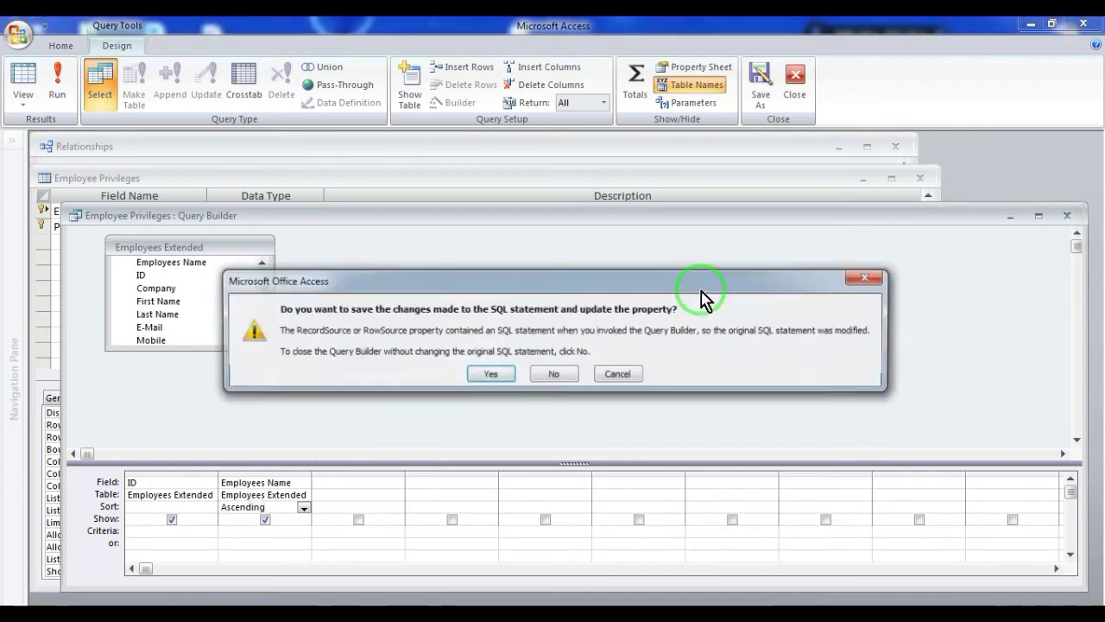
click(489, 377)
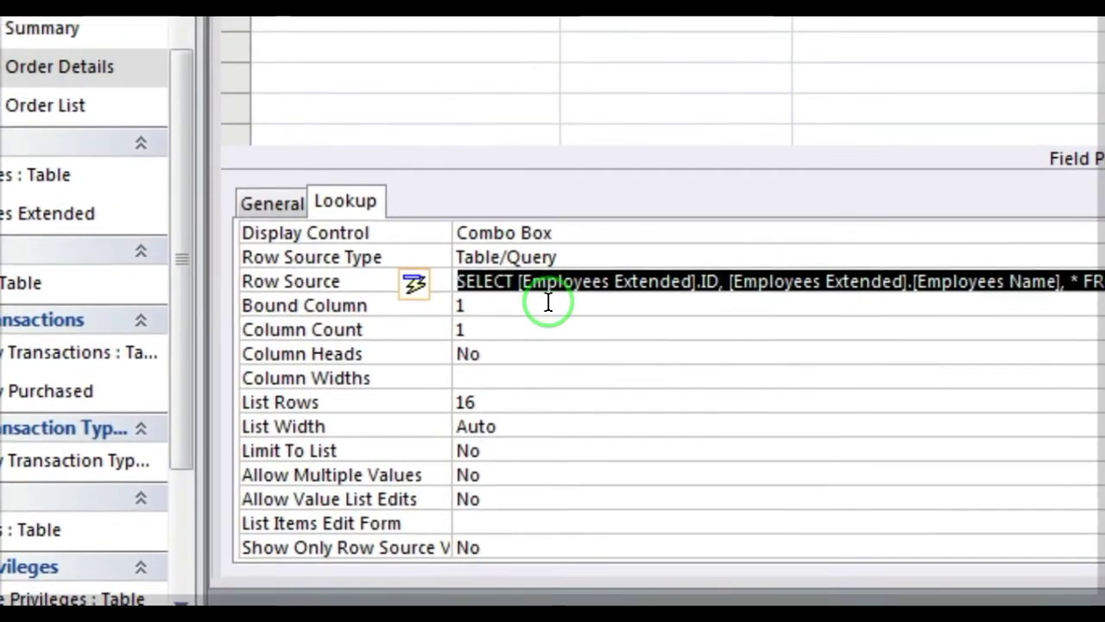
Step: Set the Employee ID lookup's column count to 2 and its column widths to 0";2
click(548, 304)
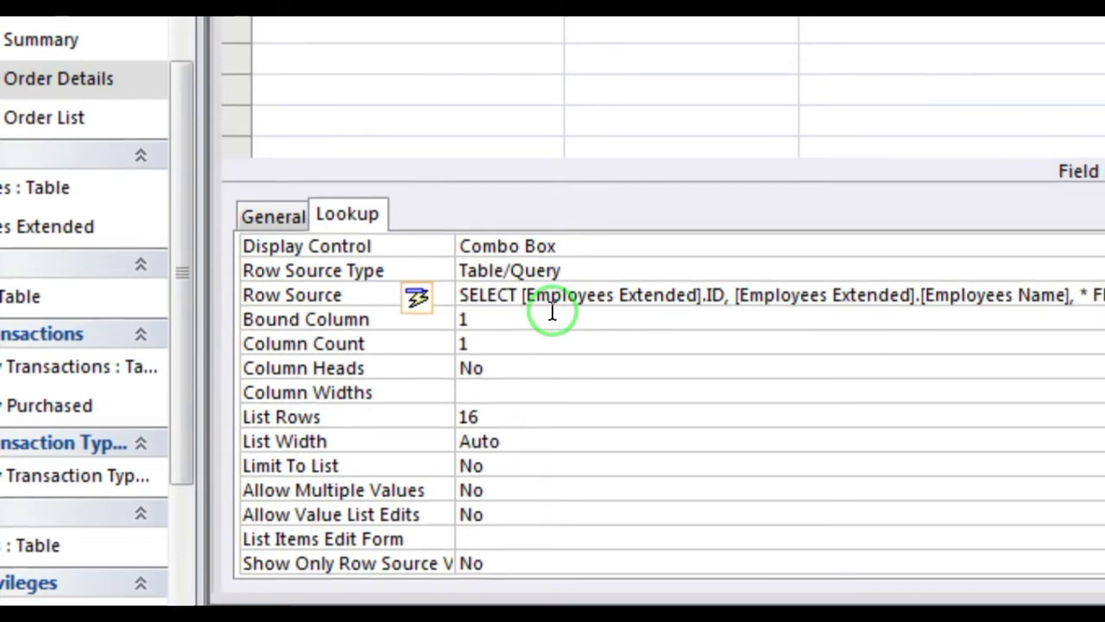
key(Tab)
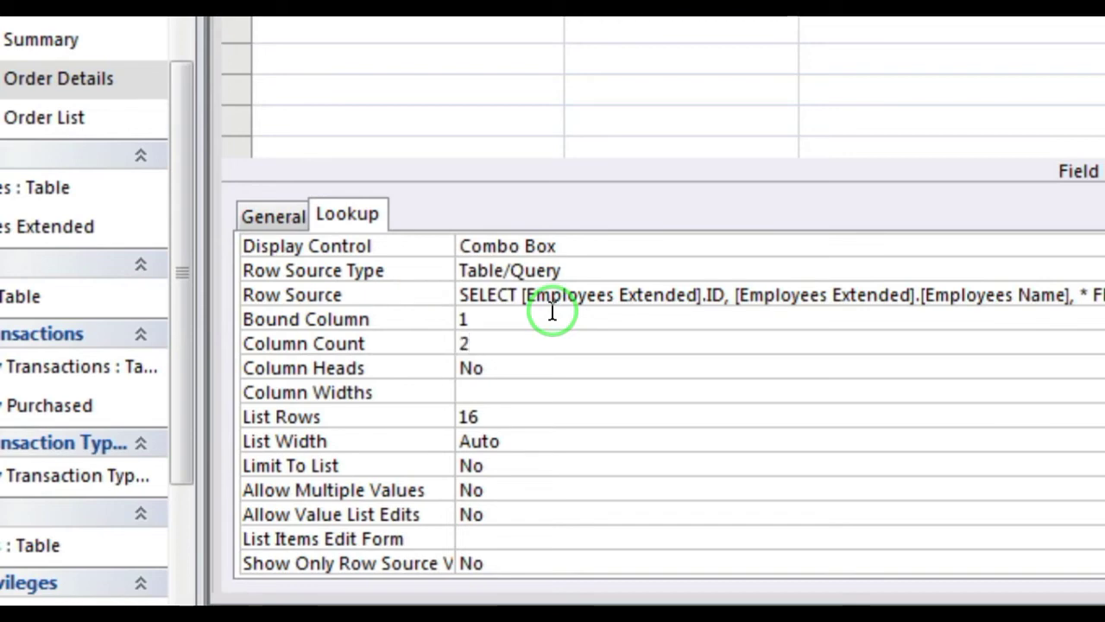
key(Tab)
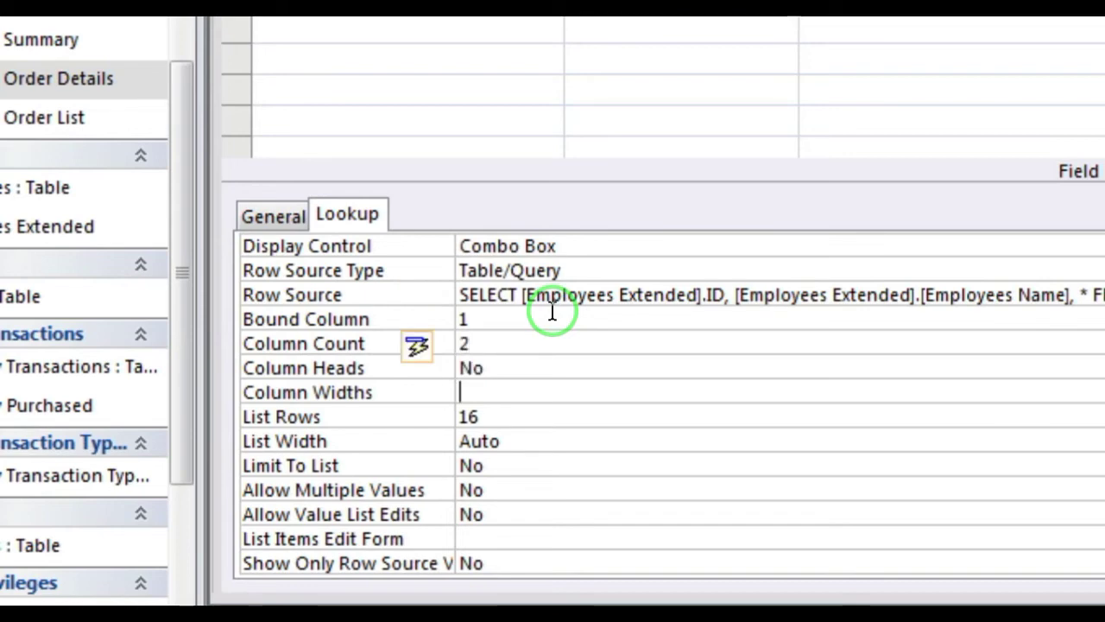
text(0";2)
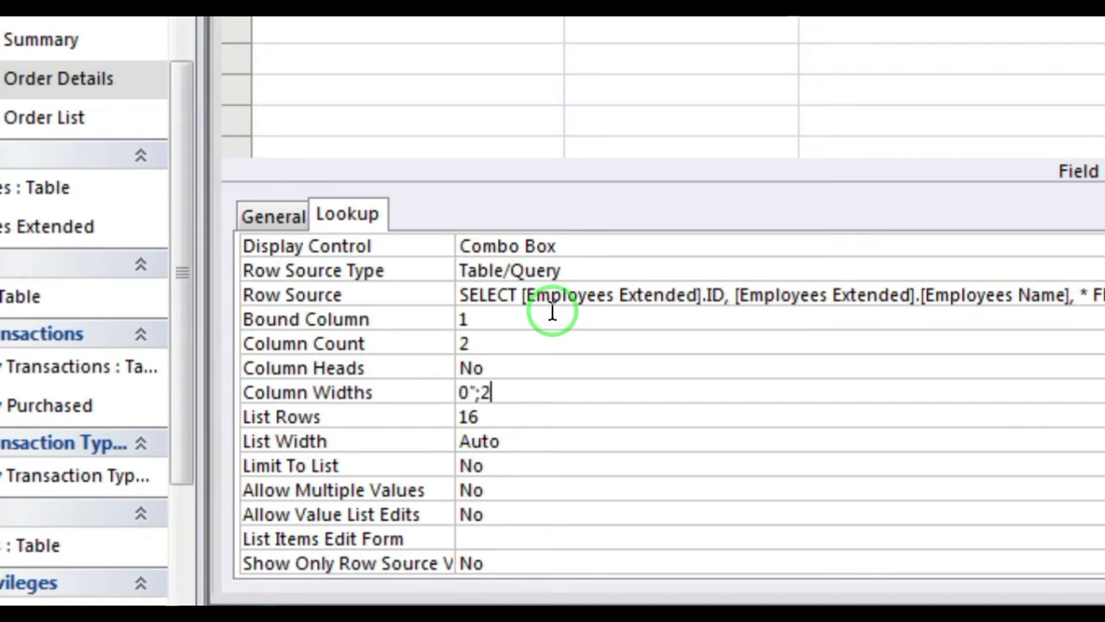
key(Tab)
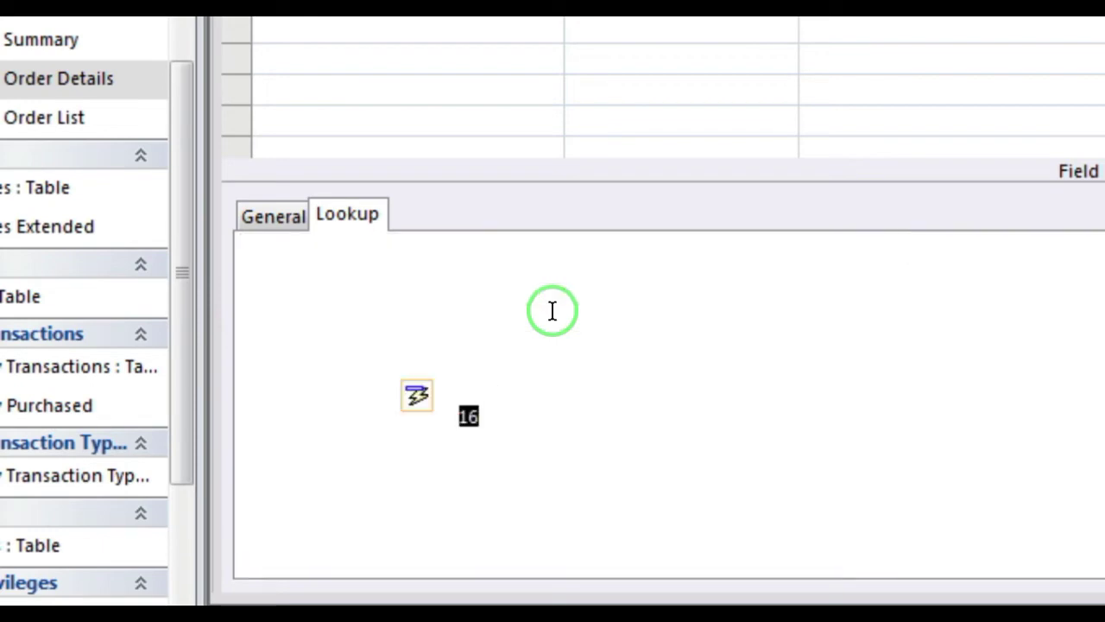
Step: Allow value list edits for the Employee ID lookup by setting that property to Yes
key(Tab)
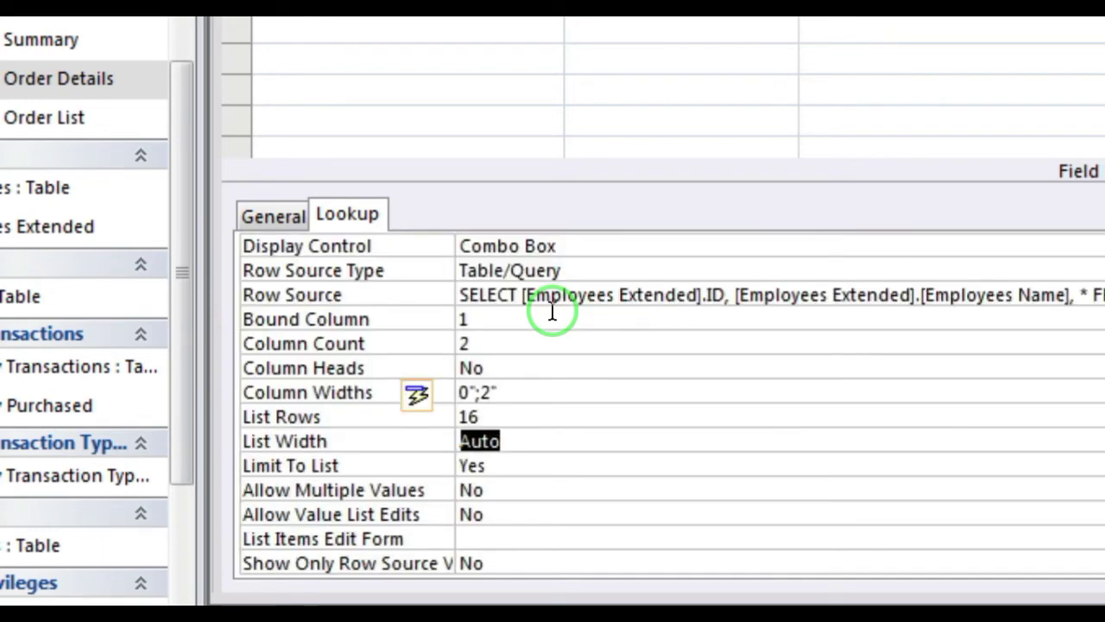
key(Tab)
key(Tab)
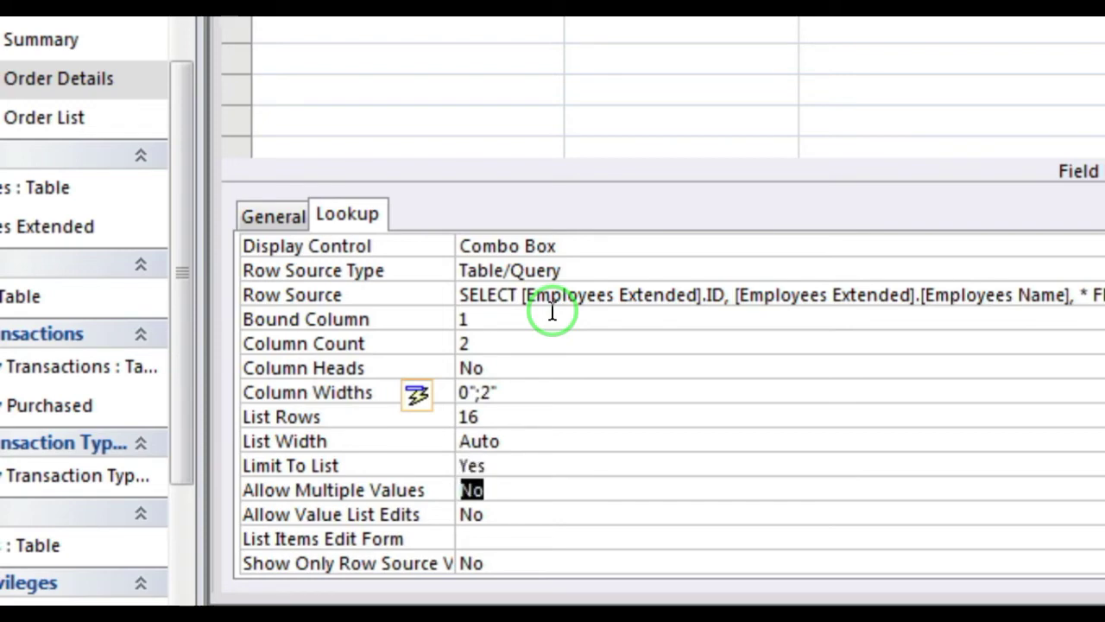
key(Tab)
text(y)
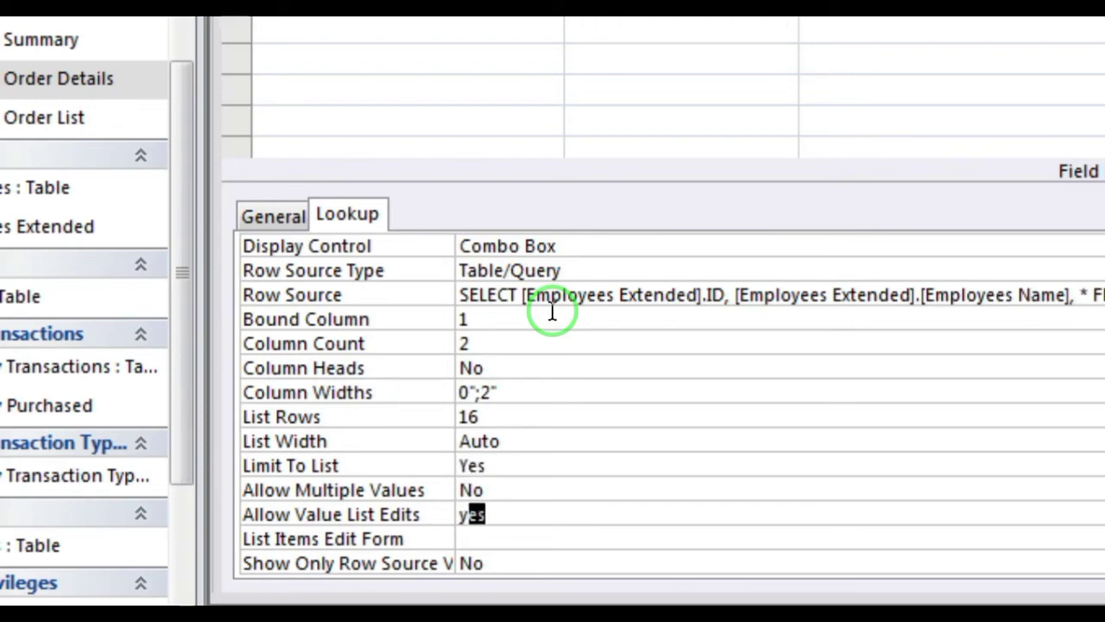
key(Tab)
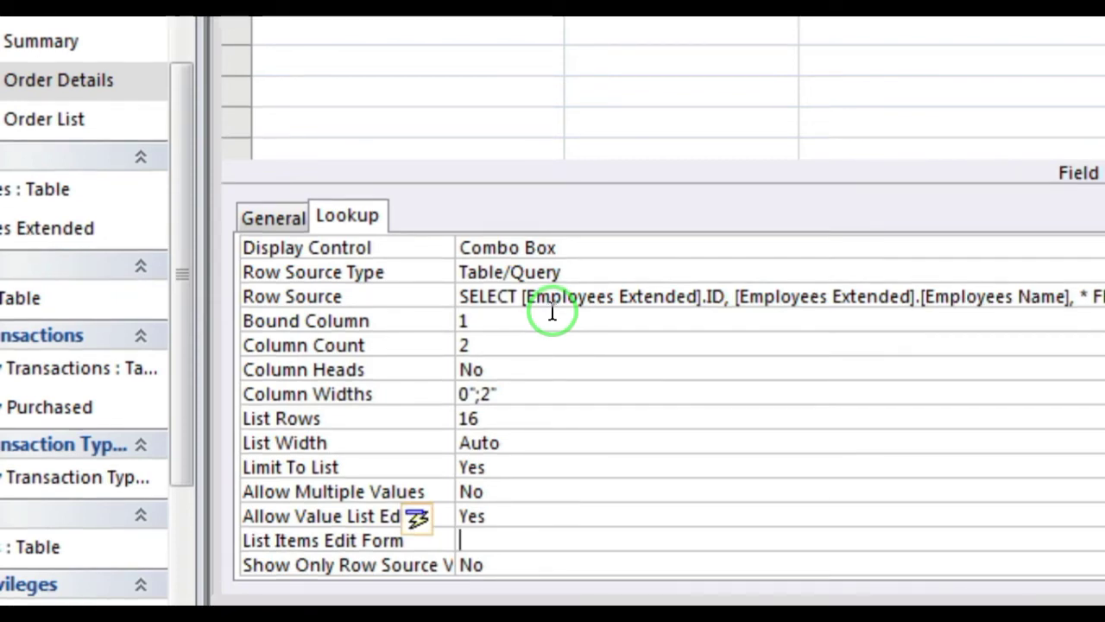
text(em)
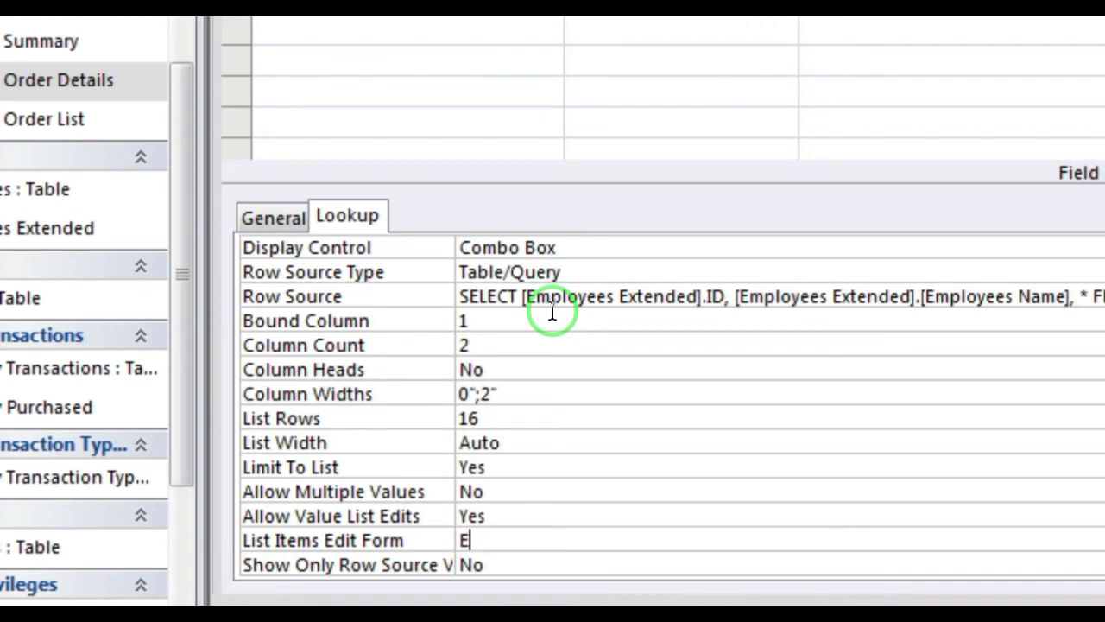
key(BackSpace)
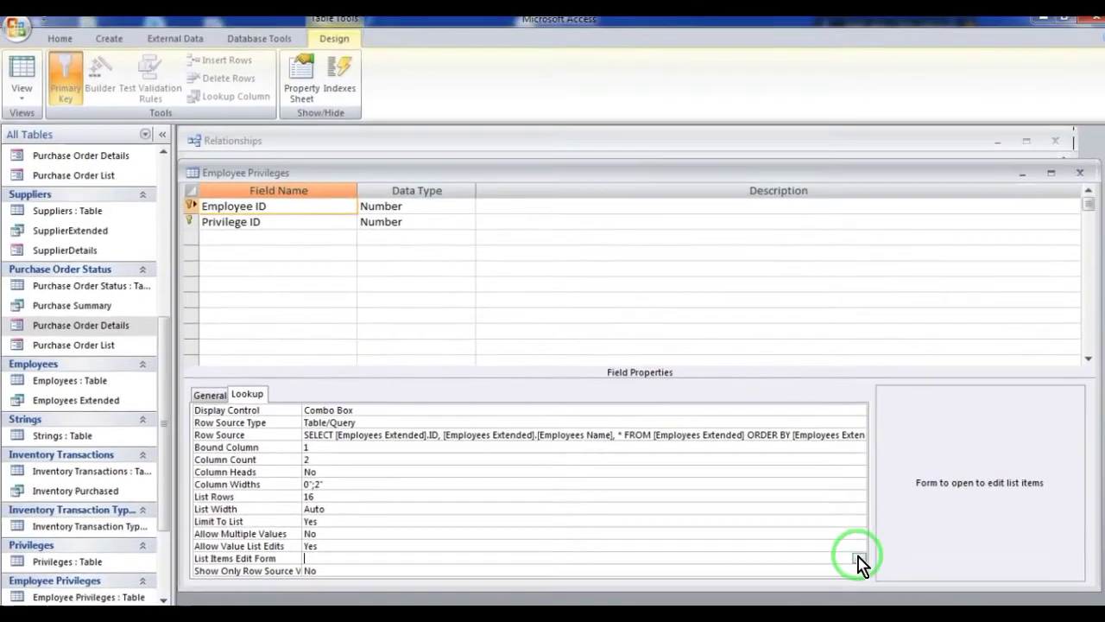
click(851, 559)
click(404, 417)
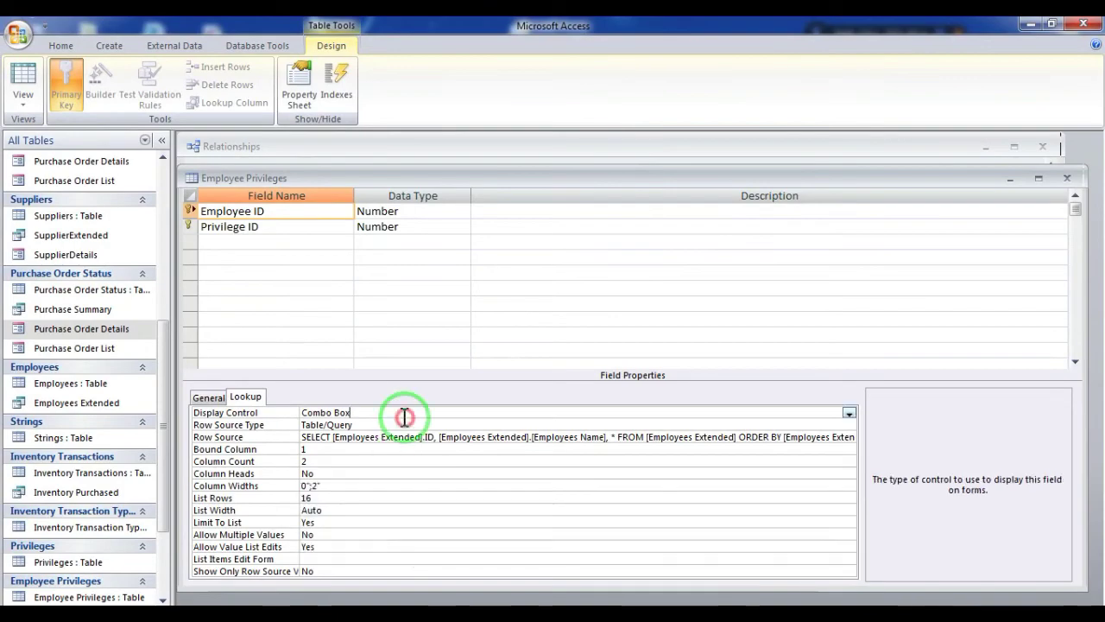
Step: Set the Privilege ID field's lookup display control to List Box with the Privileges table as its row source
click(272, 227)
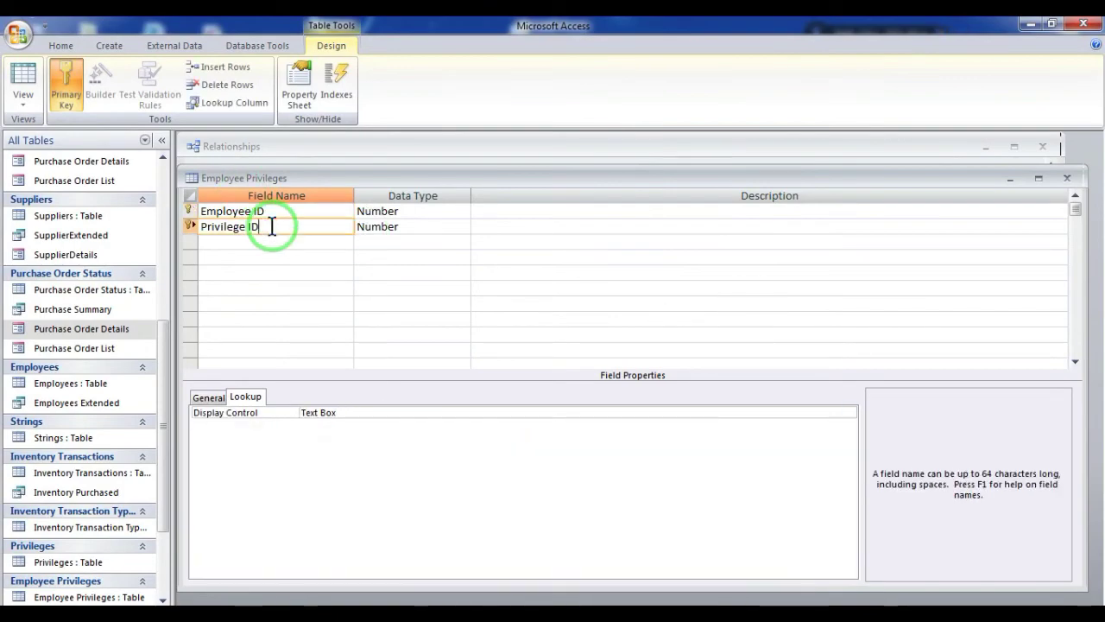
double_click(352, 413)
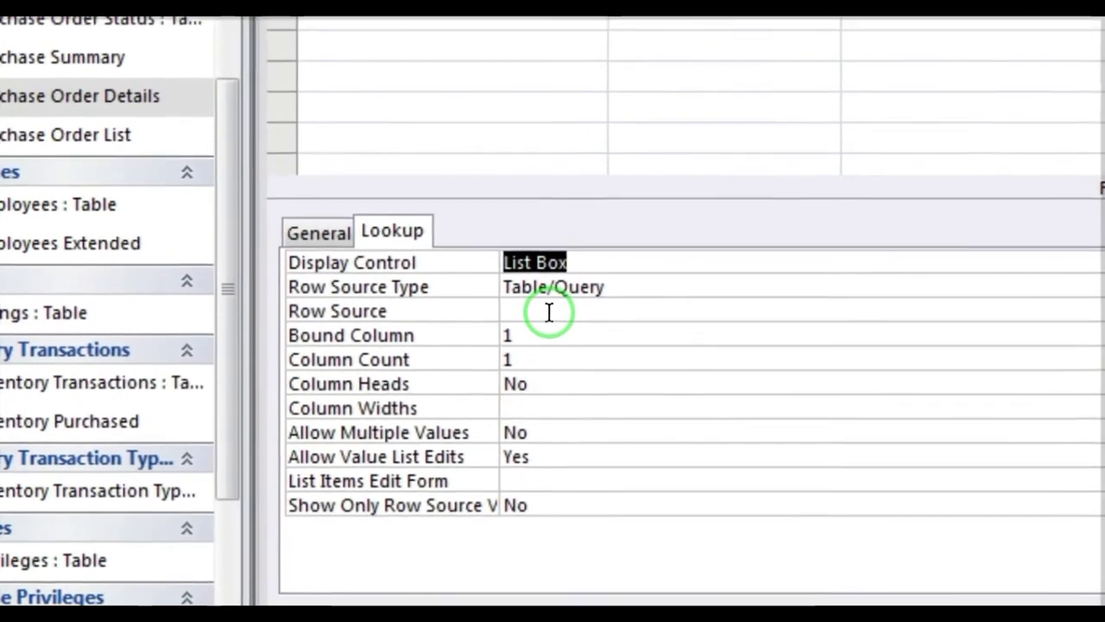
click(549, 312)
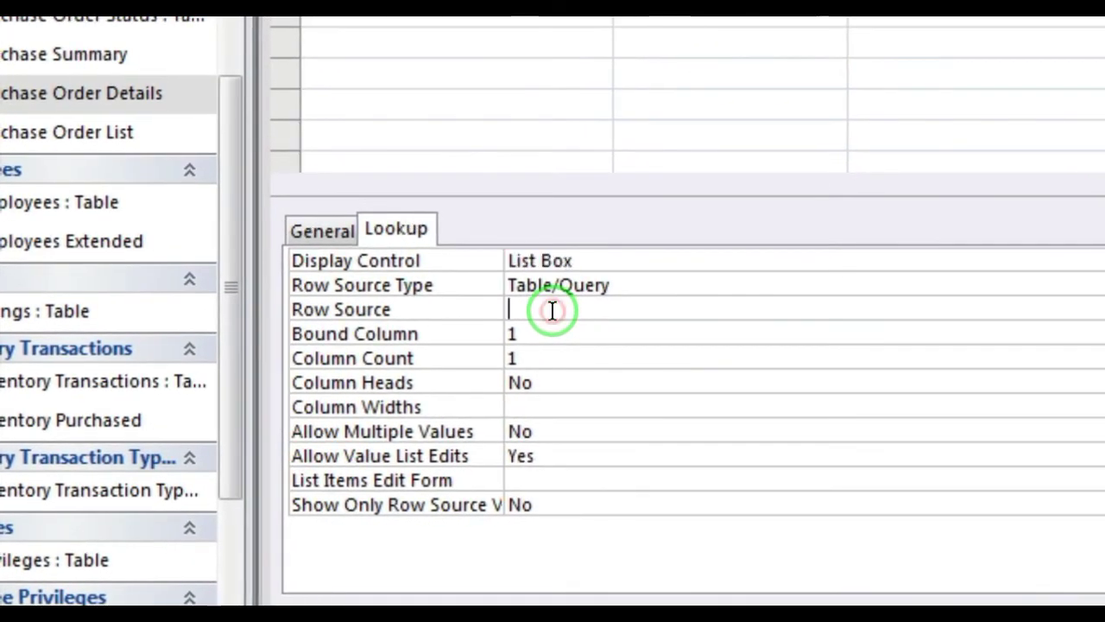
text(privileges)
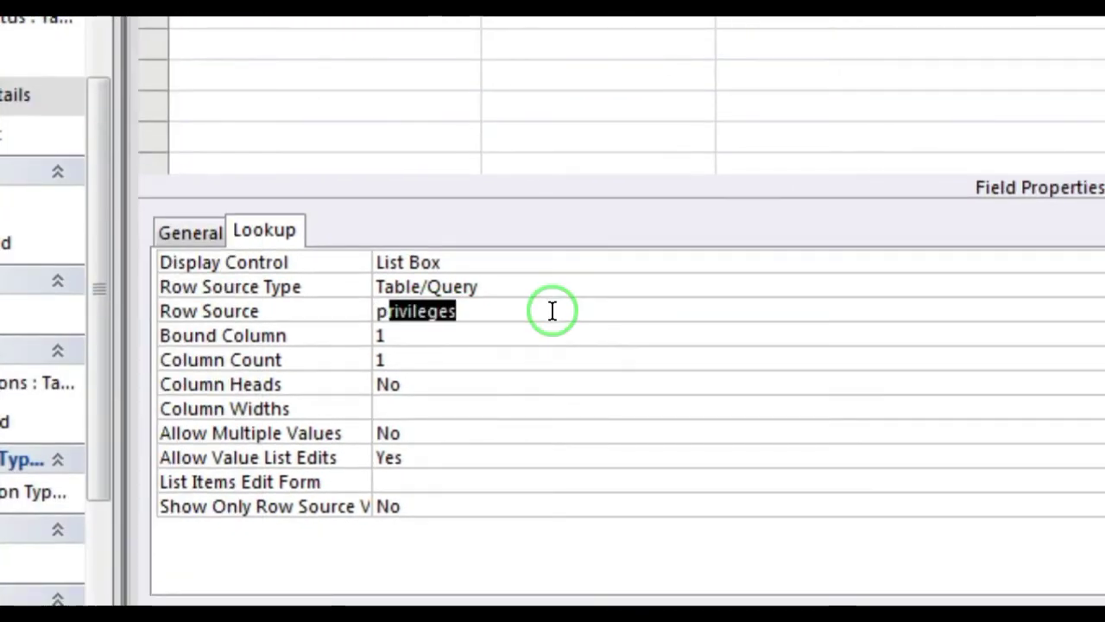
key(Return)
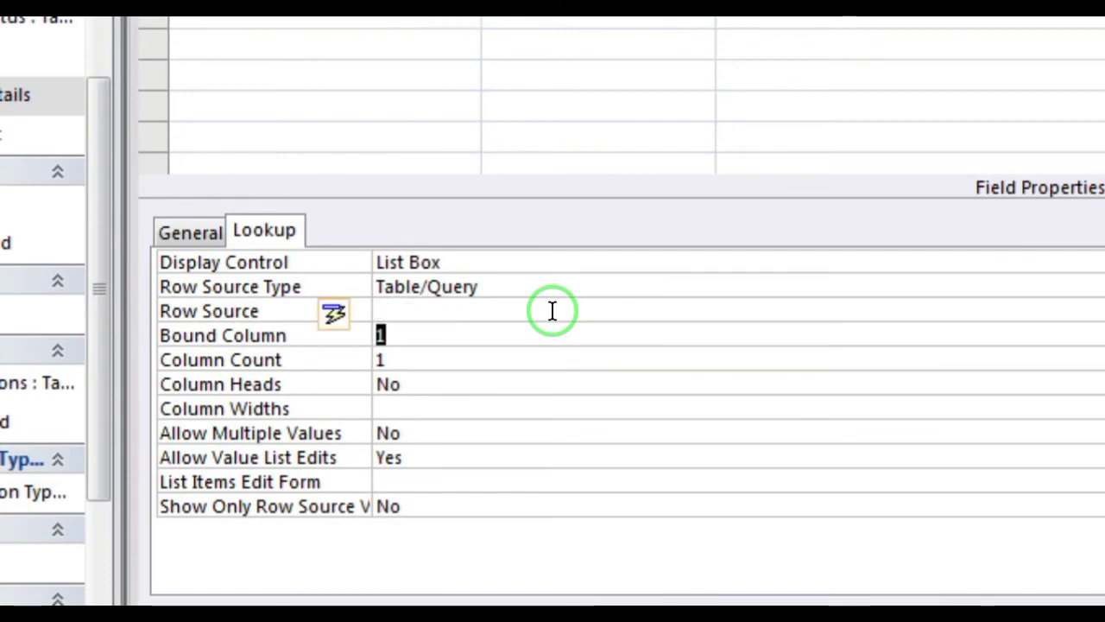
Step: Set the Privilege ID lookup's column count to 2 and column widths to 0";2", and close the Employee Privileges table design with its changes saved
text(2)
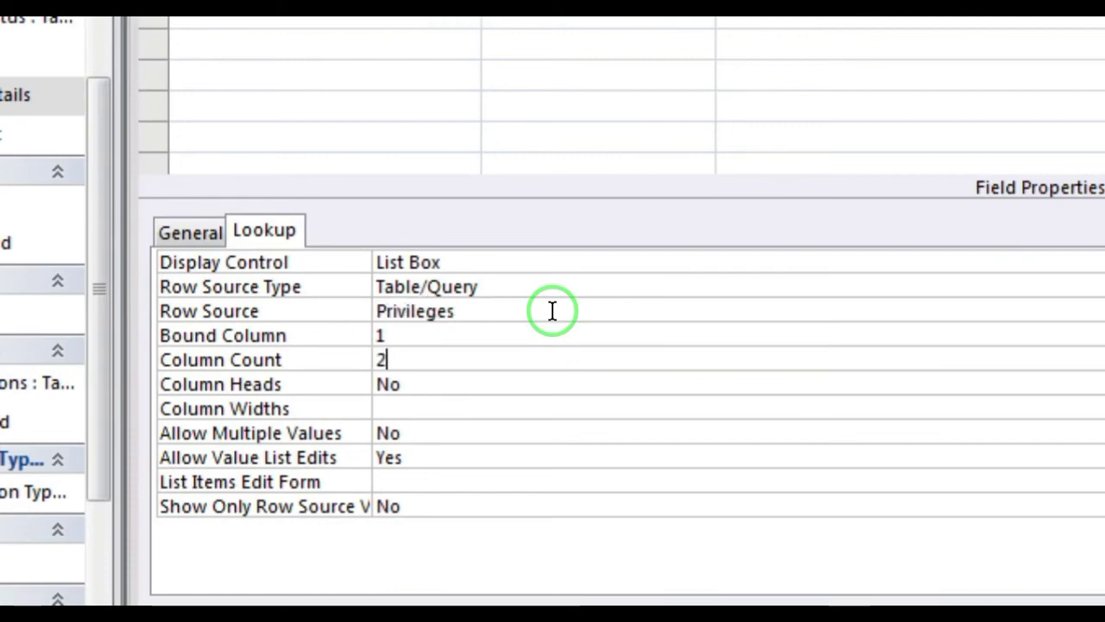
key(Return)
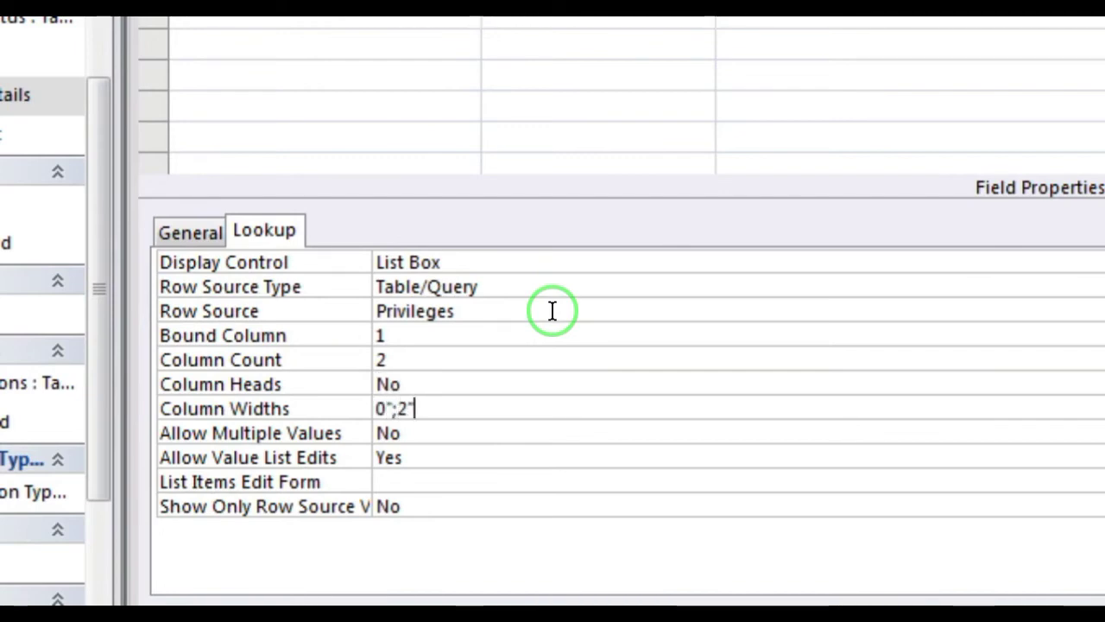
key(Return)
key(Return)
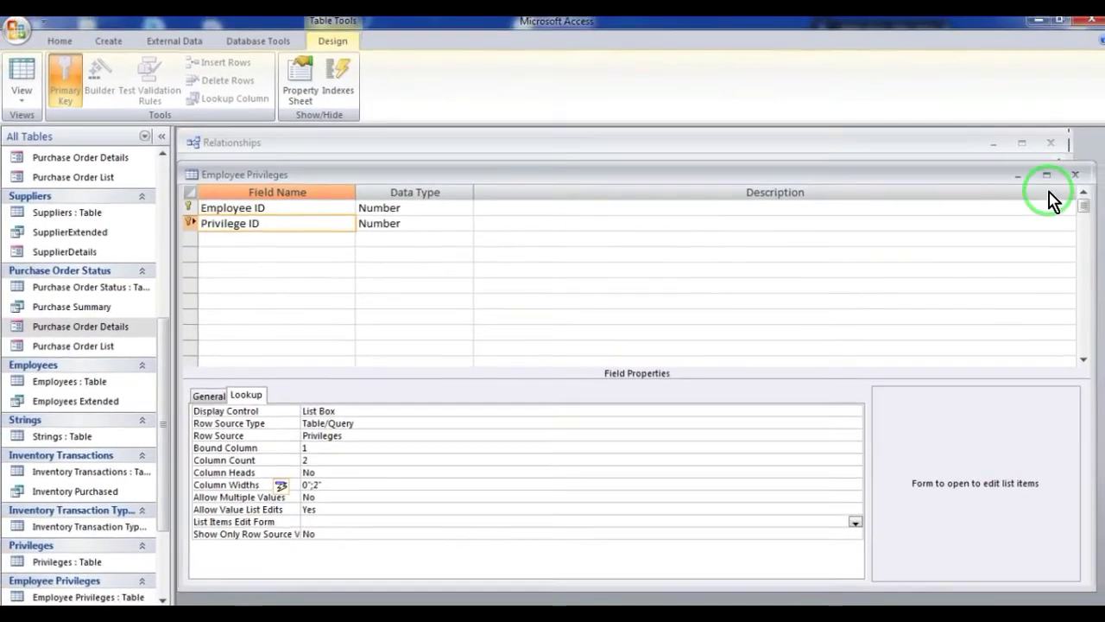
click(1075, 175)
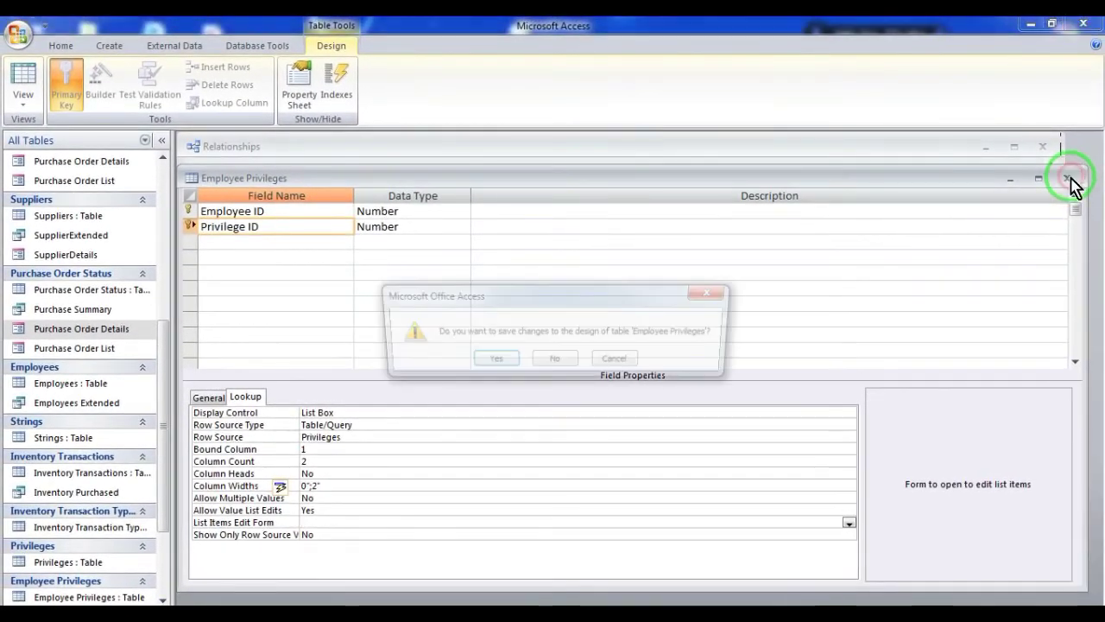
click(489, 361)
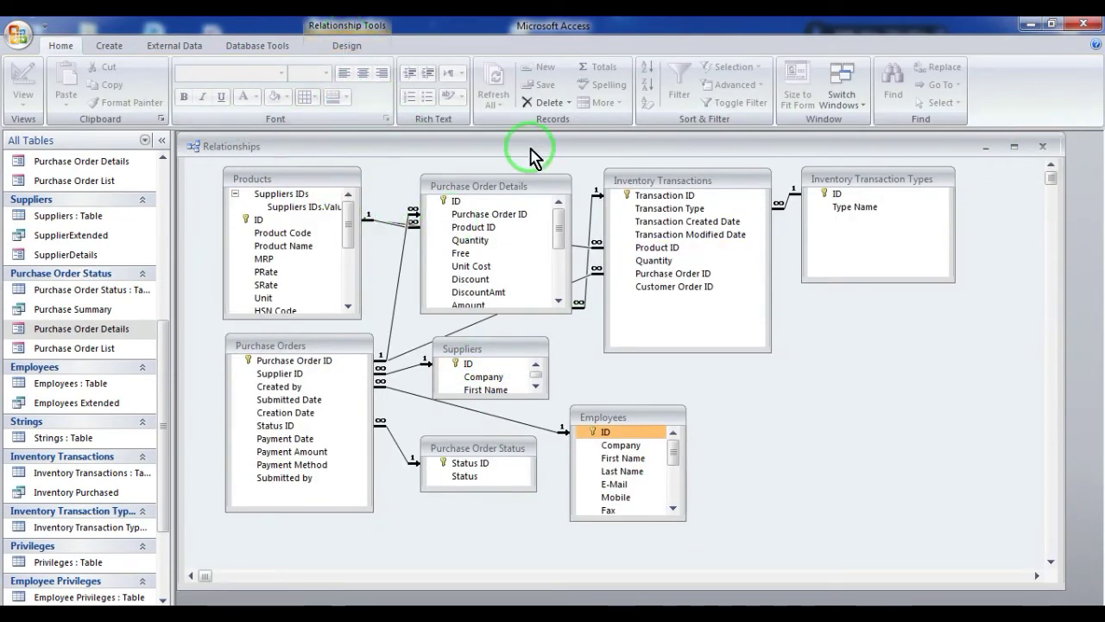
Step: Maximize the Relationships window and add the Privileges and Employee Privileges tables to the diagram
click(1014, 146)
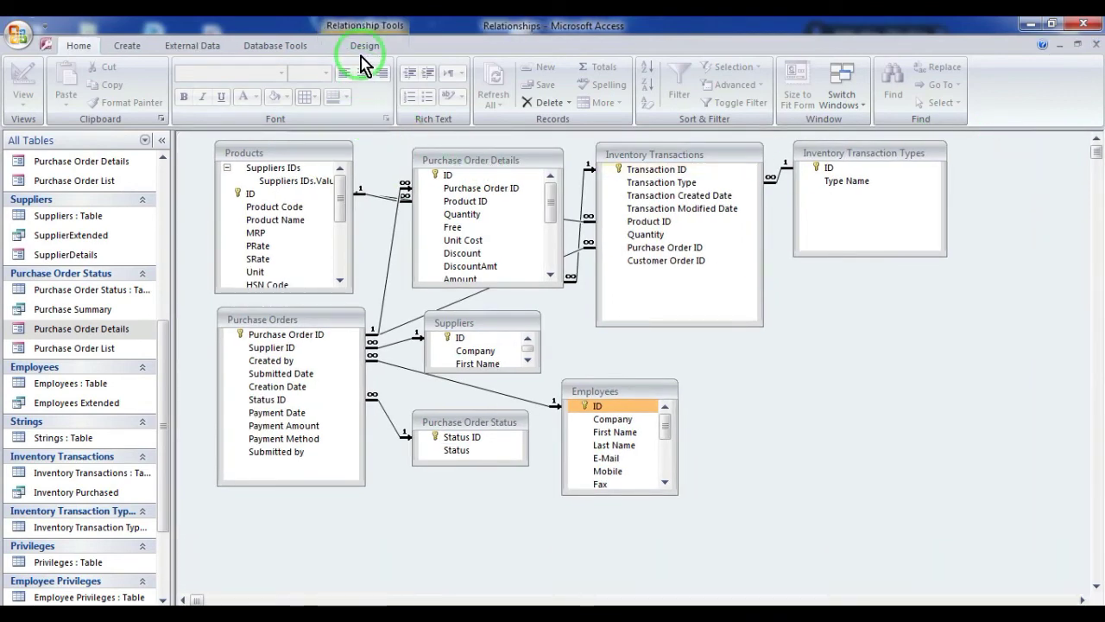
click(361, 54)
click(197, 81)
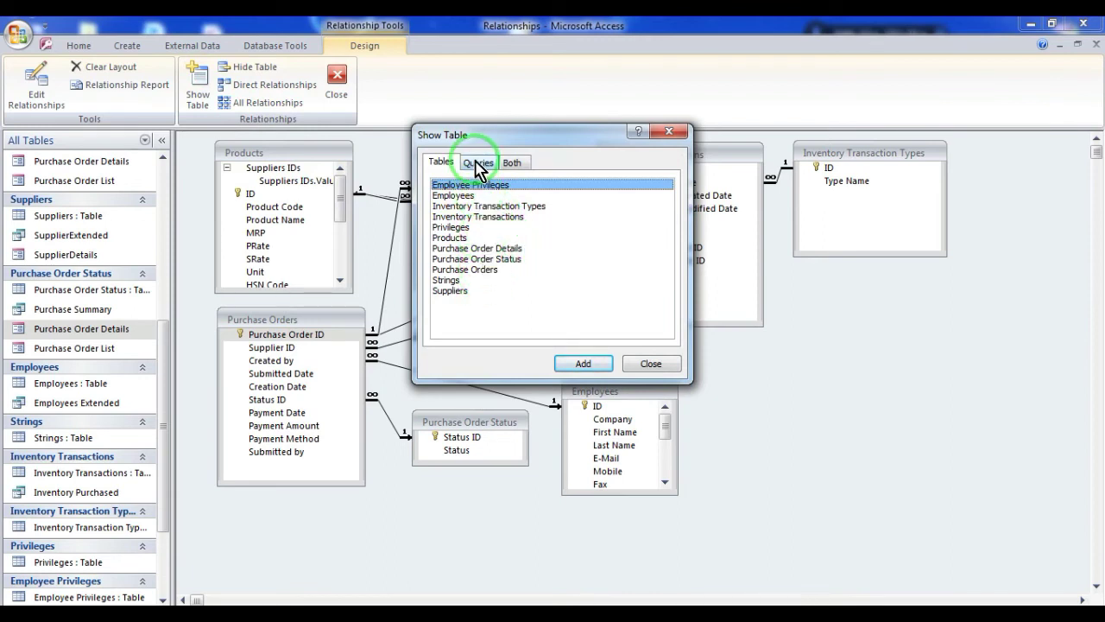
click(462, 228)
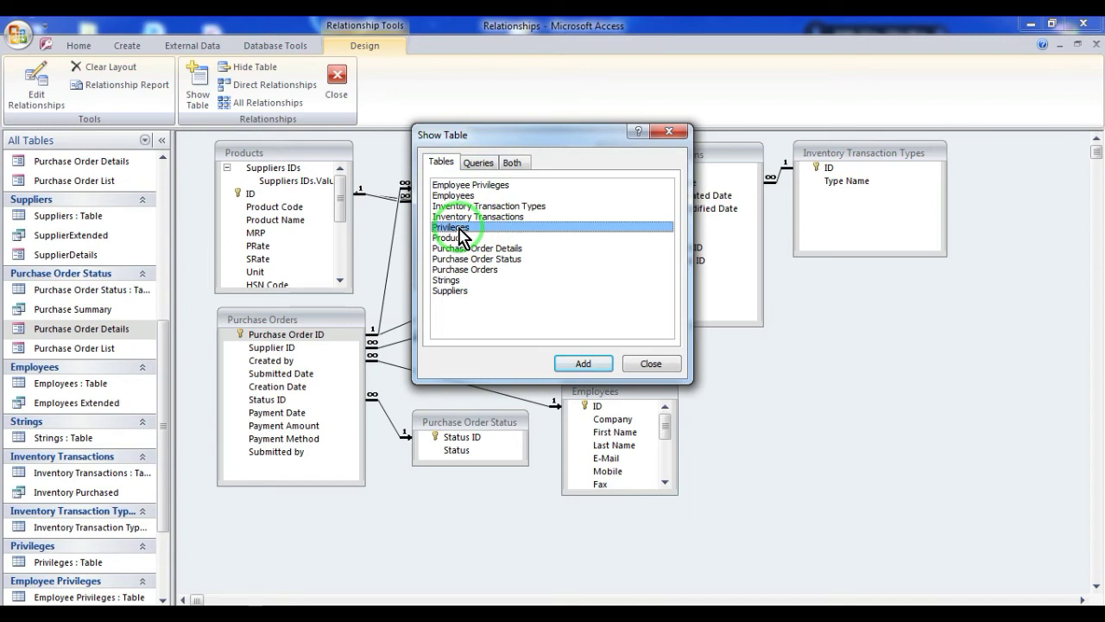
click(578, 366)
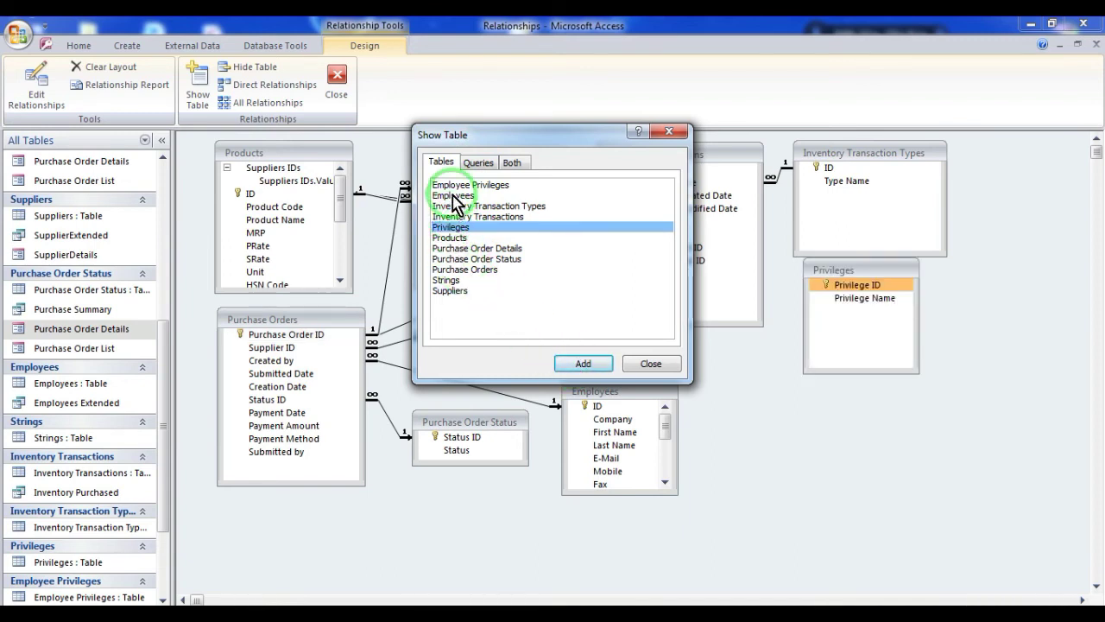
click(453, 184)
click(583, 363)
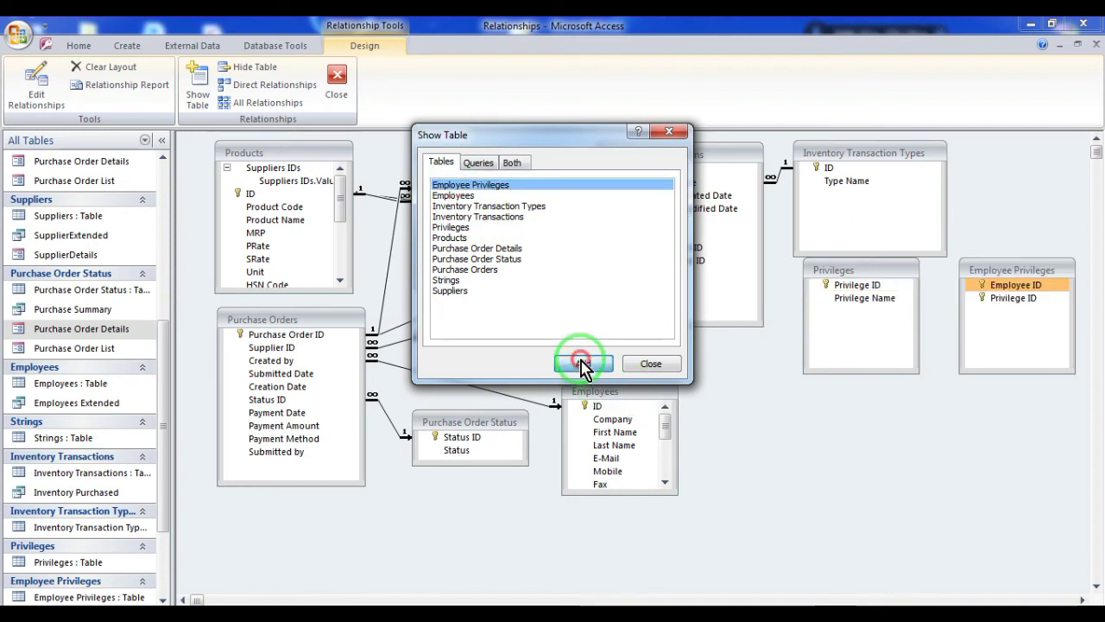
click(649, 367)
Step: Arrange the new tables in a row beside Employees, with Employee Privileges between Employees and Privileges
click(994, 350)
drag(868, 273, 880, 371)
drag(1015, 272, 779, 393)
drag(866, 373, 957, 377)
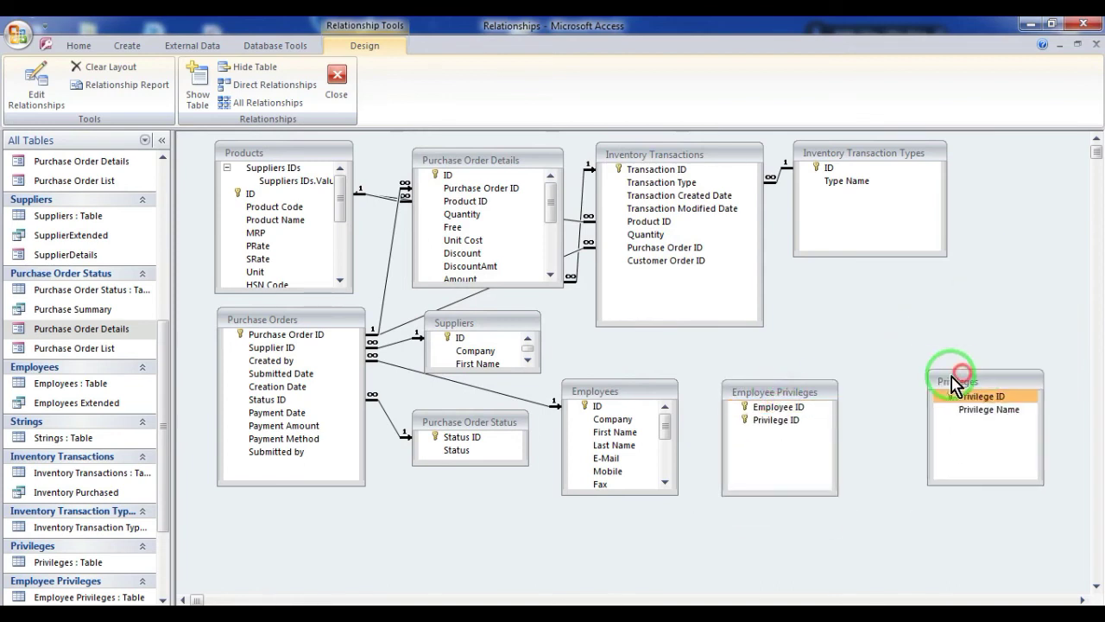
Step: Relate Employees ID to Employee ID in Employee Privileges with referential integrity enforced and join type 2, and shift the Employee Privileges table slightly lower
drag(598, 406, 748, 407)
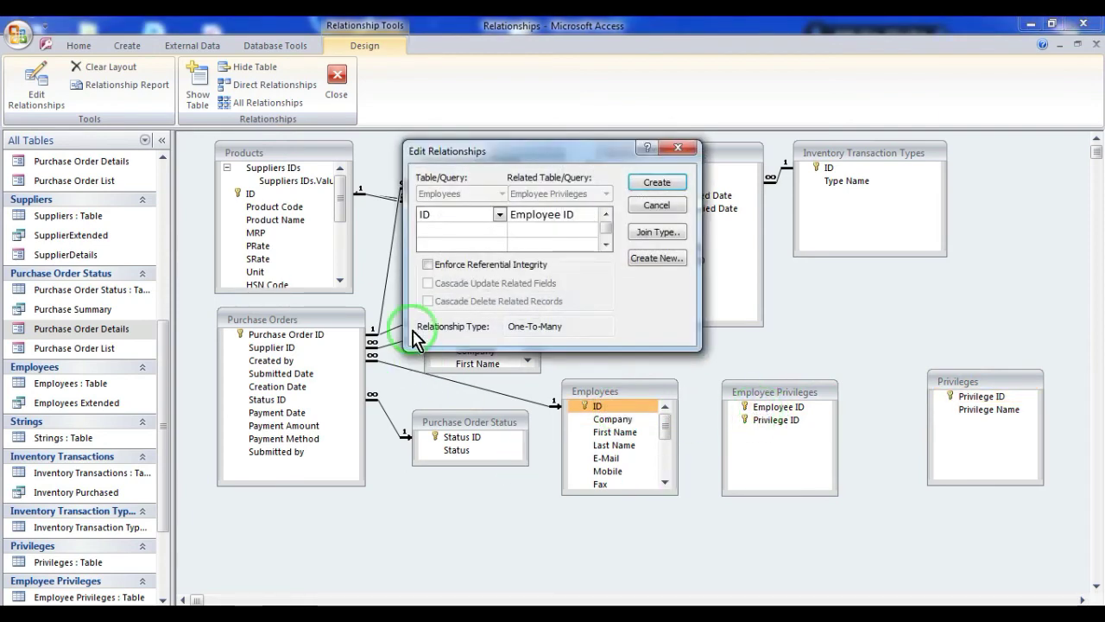
click(426, 263)
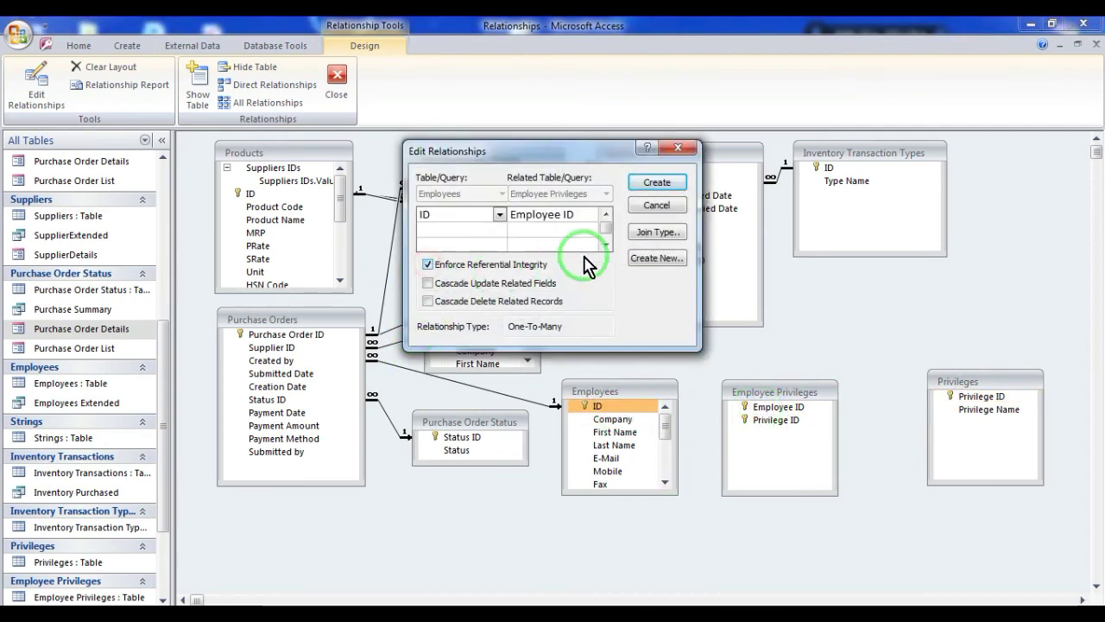
click(652, 233)
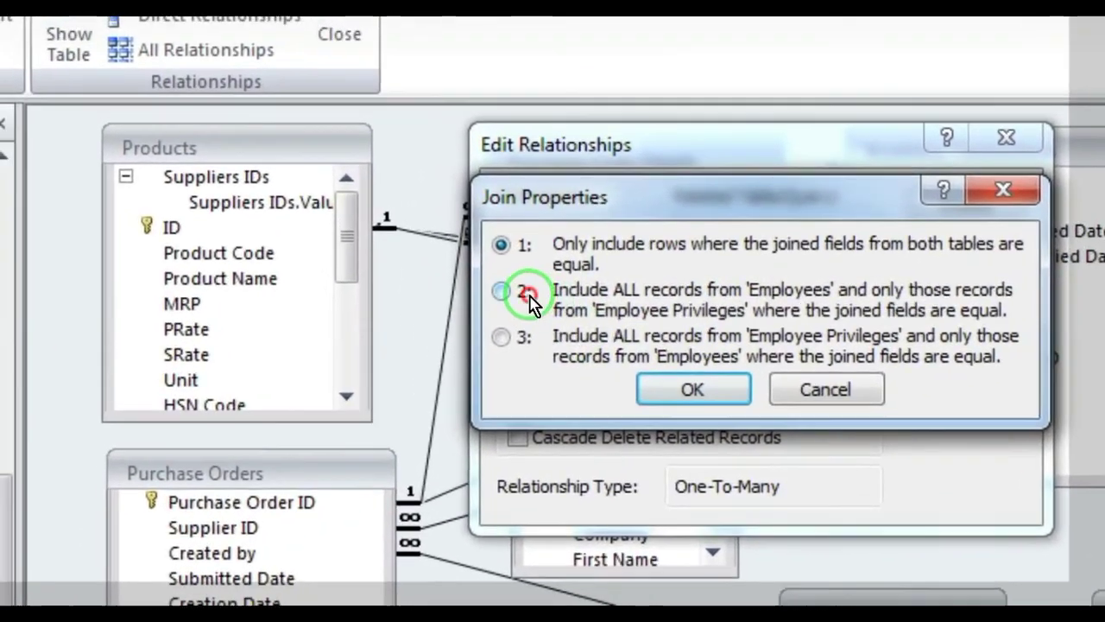
click(503, 291)
click(694, 391)
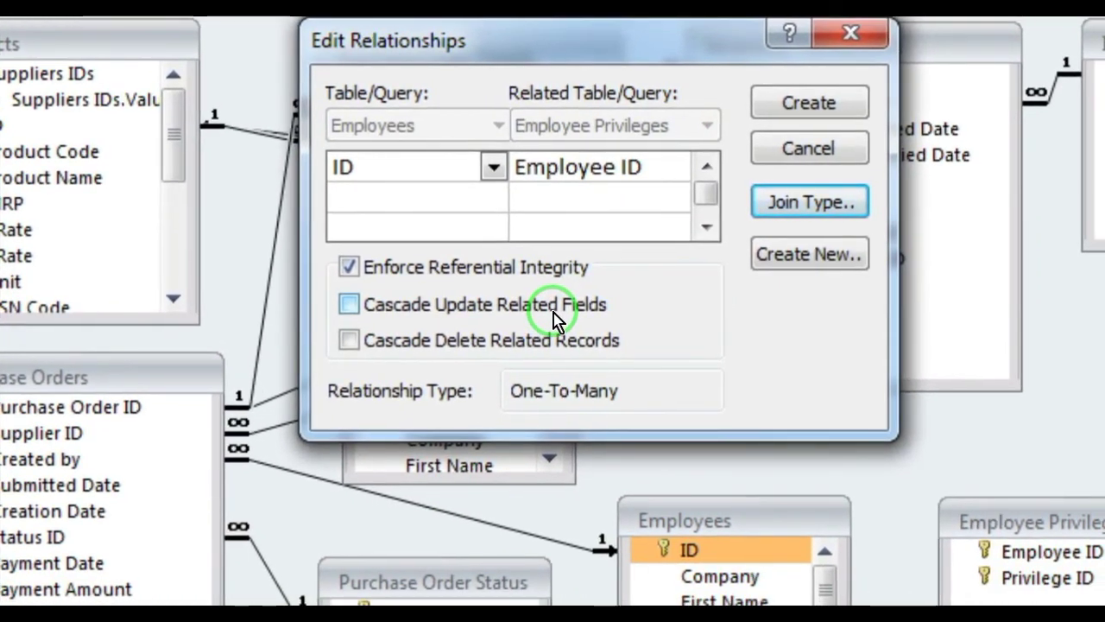
key(Return)
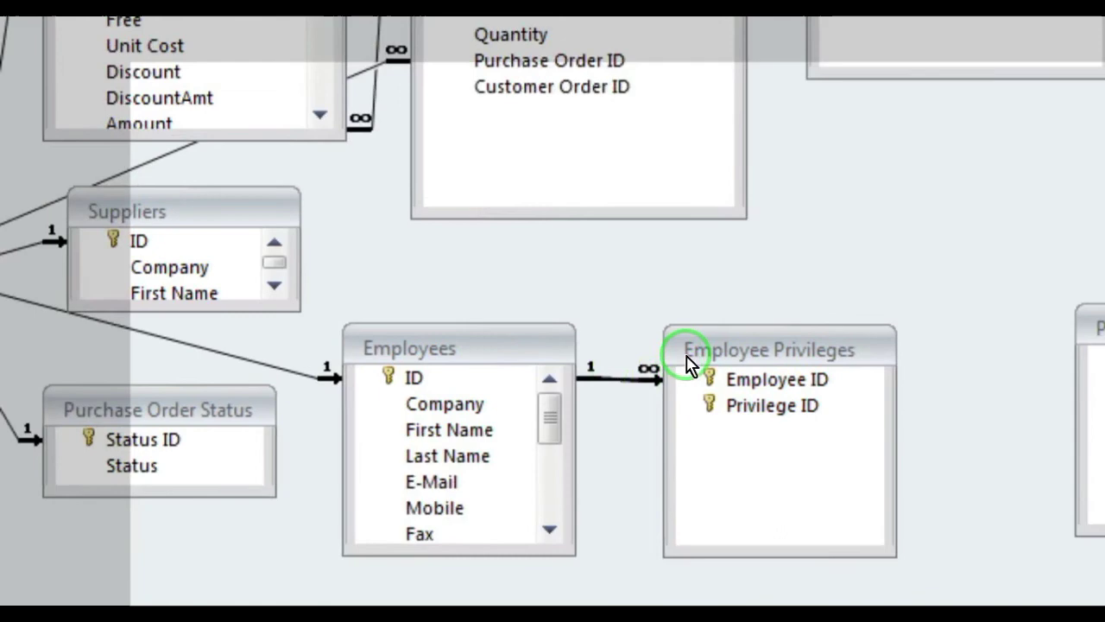
drag(960, 539, 961, 591)
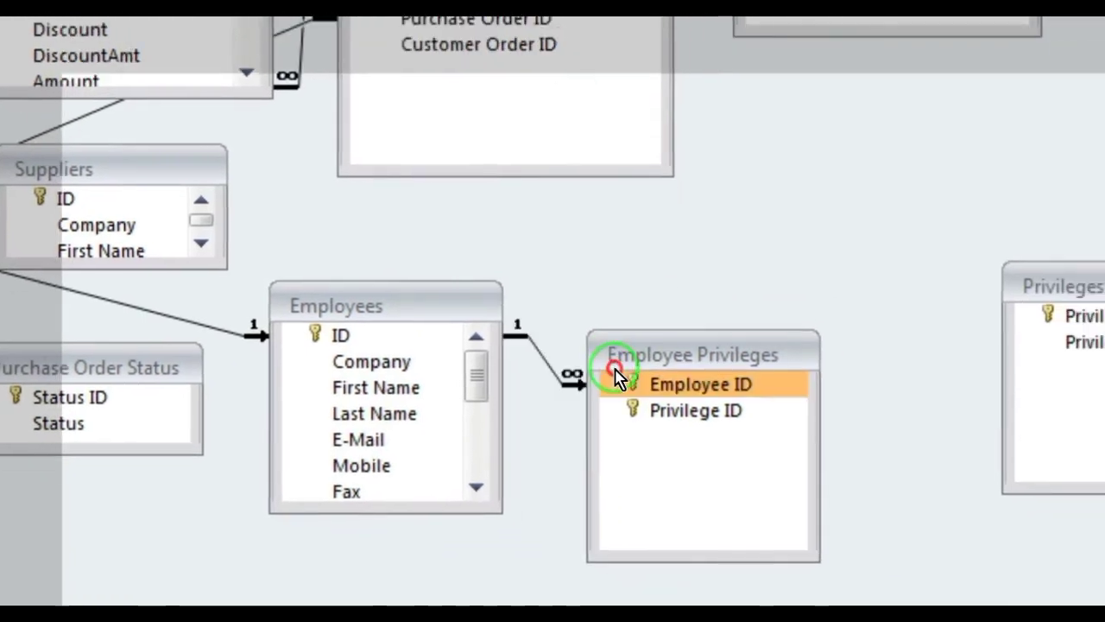
drag(614, 376, 639, 378)
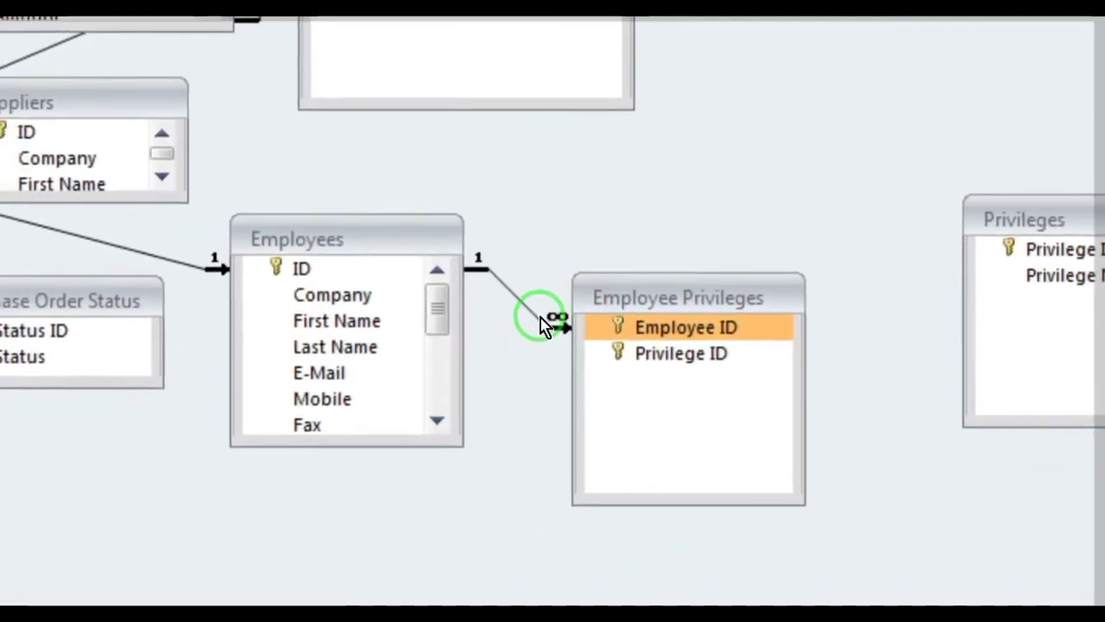